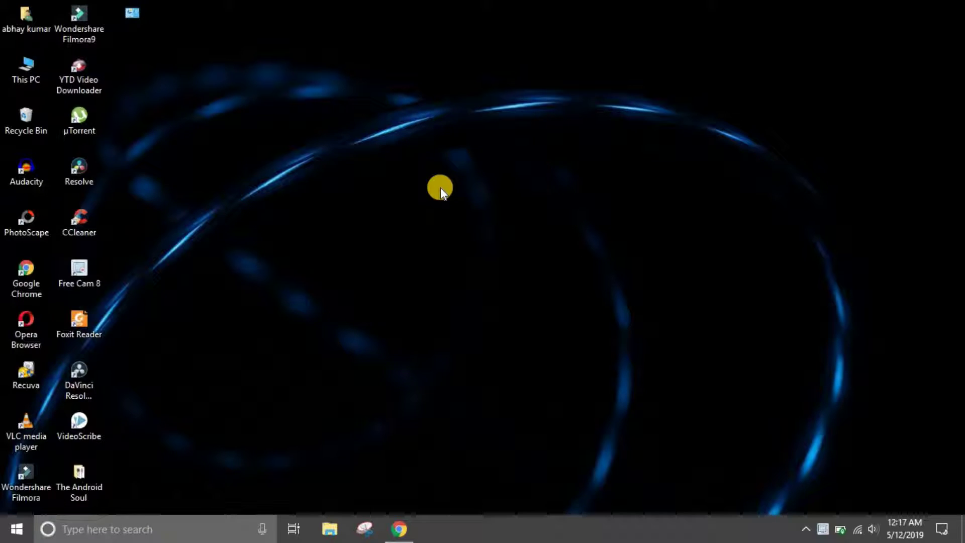
Refresh the desktop, then restore Chrome and return to its New Tab page.
{"action": "right_click", "coordinate": [440, 188]}
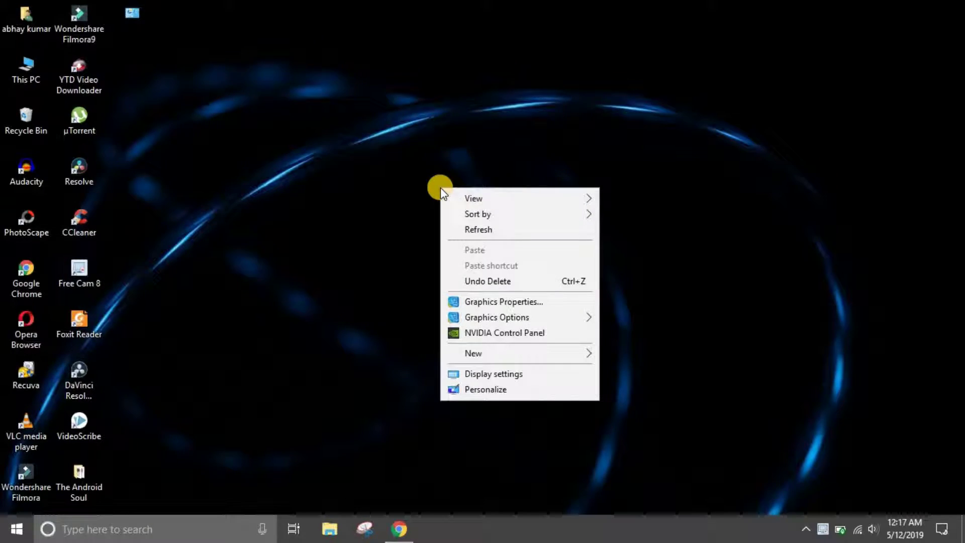
{"action": "left_click", "coordinate": [490, 235]}
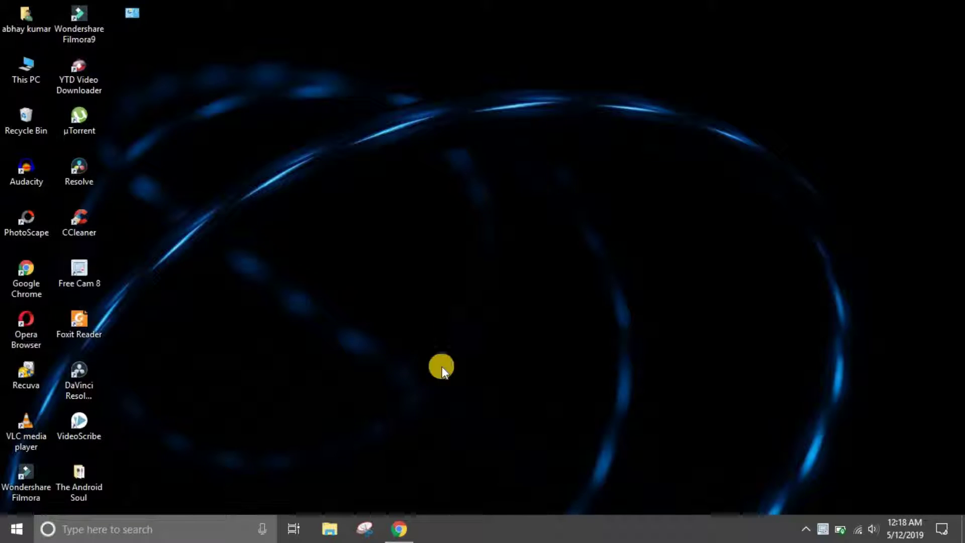
{"action": "left_click", "coordinate": [408, 519]}
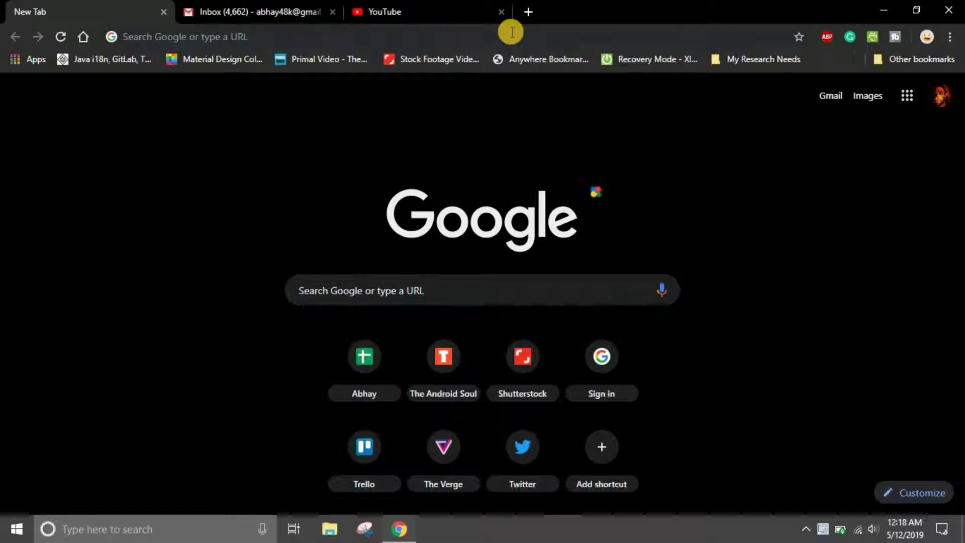
{"action": "left_click", "coordinate": [394, 4]}
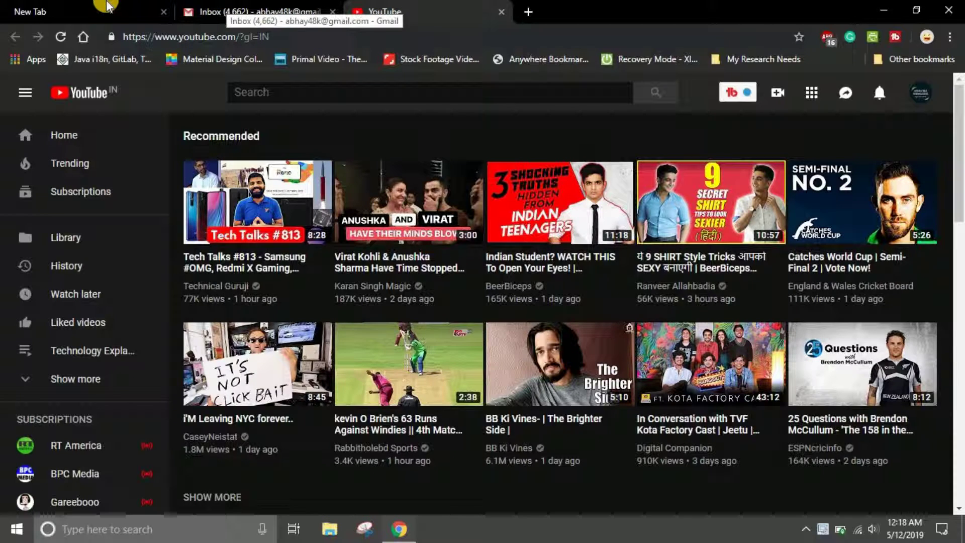
{"action": "left_click", "coordinate": [107, 5]}
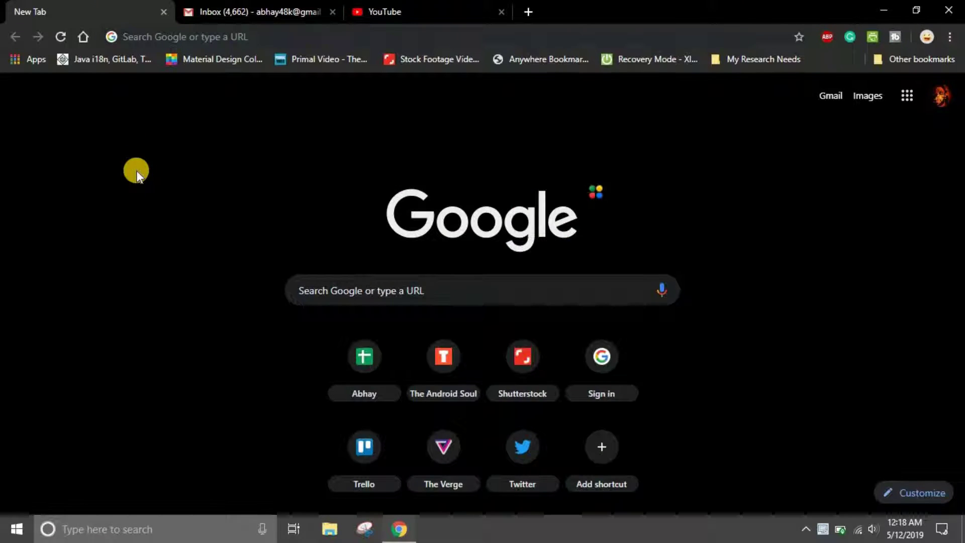
Open This PC maximized in File Explorer, hide it, and refresh the desktop.
{"action": "left_click", "coordinate": [884, 10]}
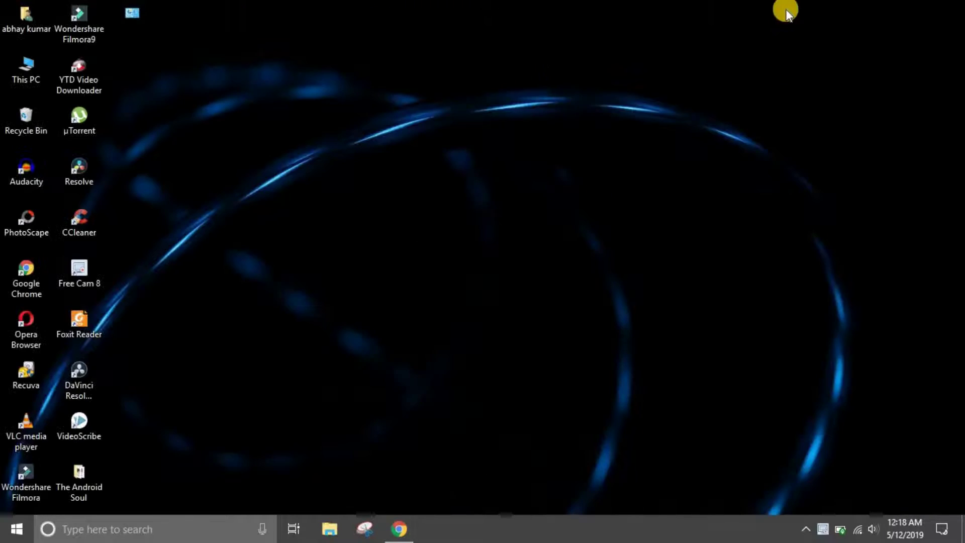
{"action": "double_click", "coordinate": [36, 82]}
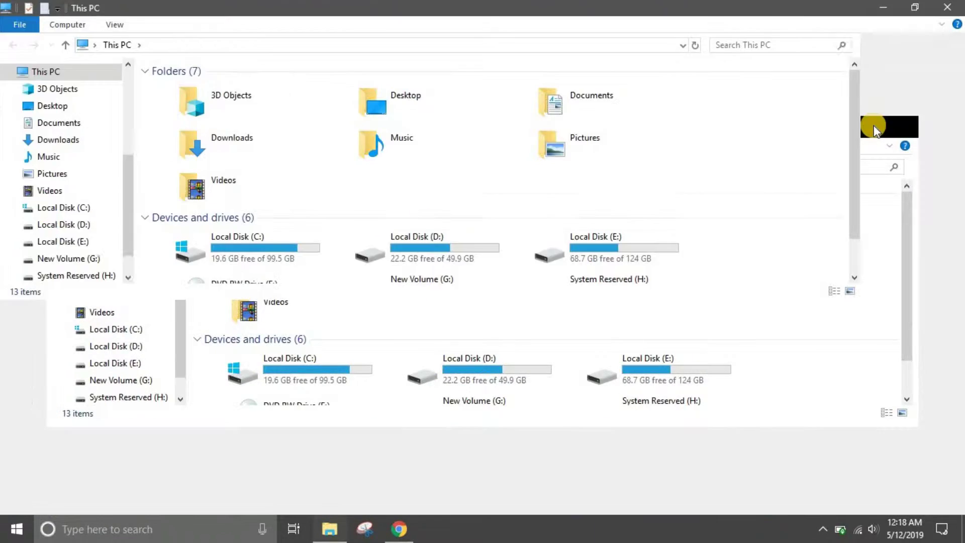
{"action": "left_click", "coordinate": [874, 125]}
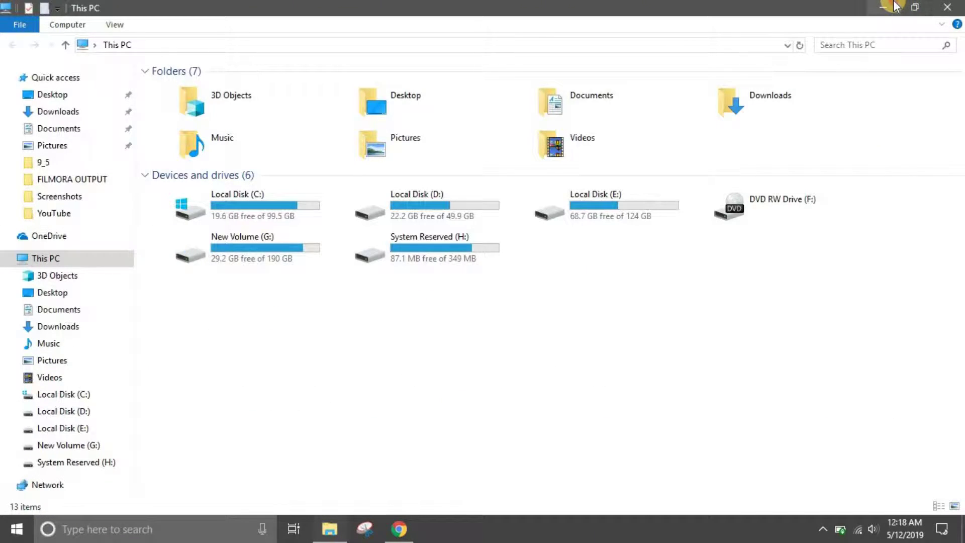
{"action": "left_click", "coordinate": [894, 6]}
{"action": "right_click", "coordinate": [568, 120]}
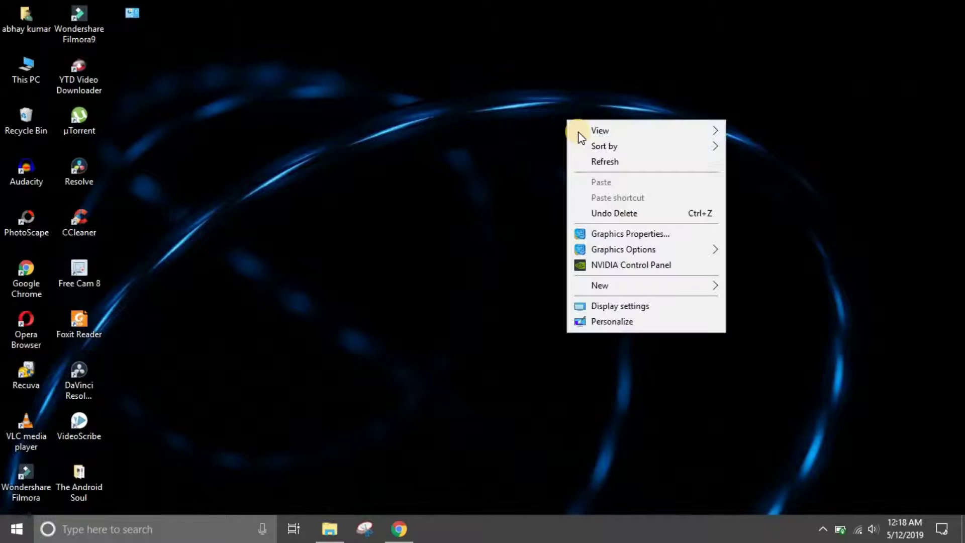
{"action": "left_click", "coordinate": [604, 162]}
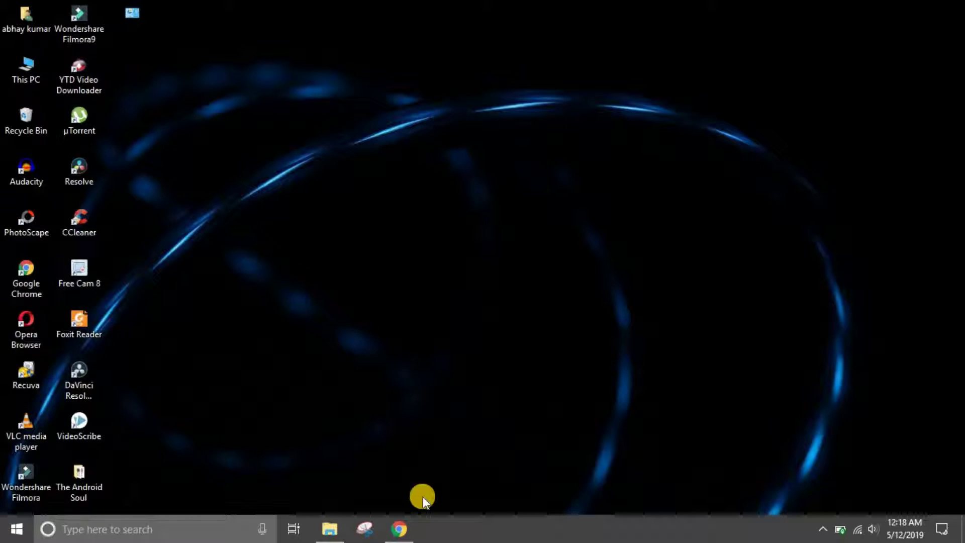
Restore Chrome and search Google for "chrome web store".
{"action": "mouse_move", "coordinate": [406, 517]}
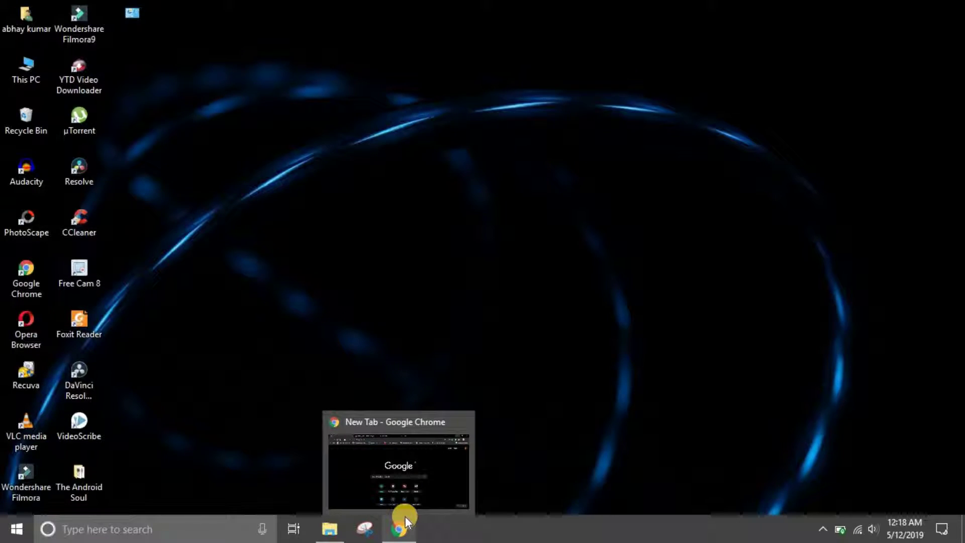
{"action": "left_click", "coordinate": [405, 517]}
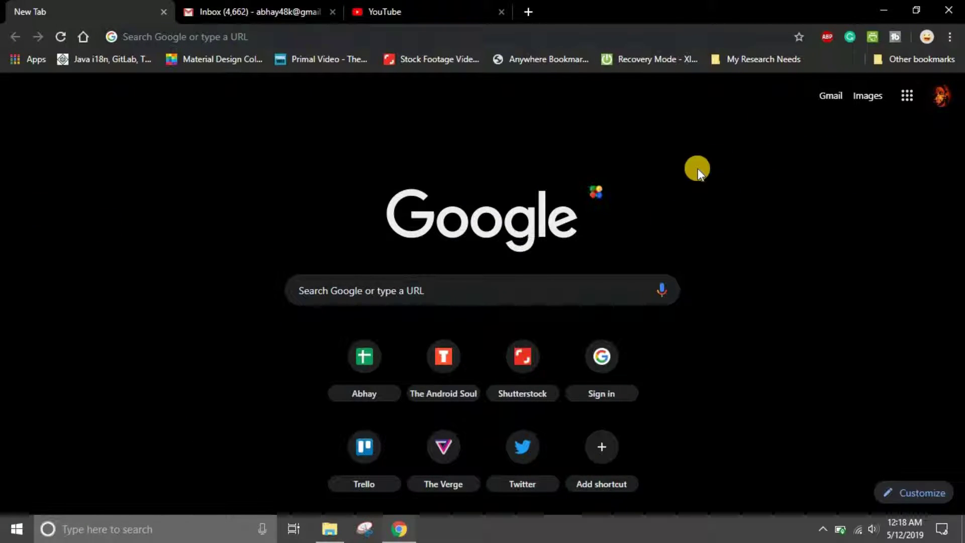
{"action": "left_click", "coordinate": [400, 289]}
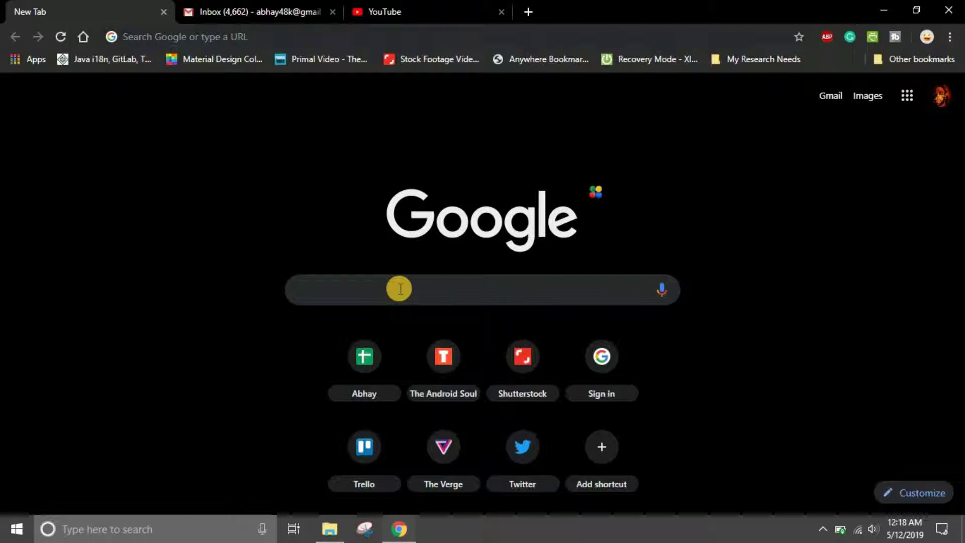
{"action": "type", "text": "chrom"}
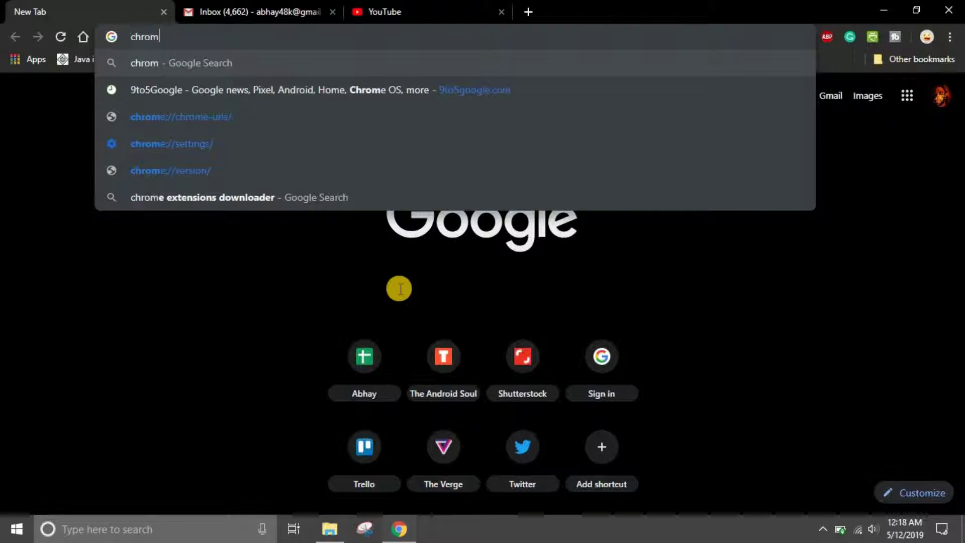
{"action": "type", "text": "e web store"}
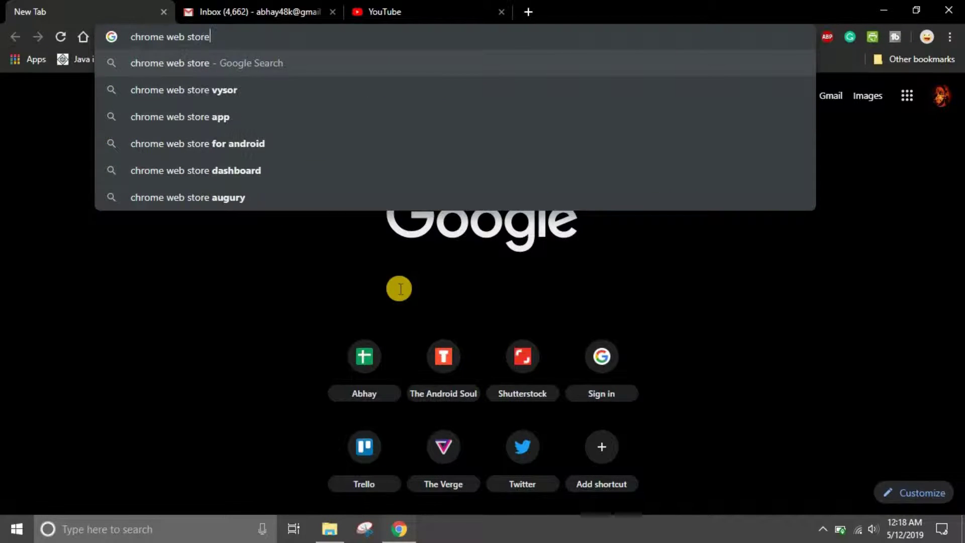
{"action": "key", "text": "Return"}
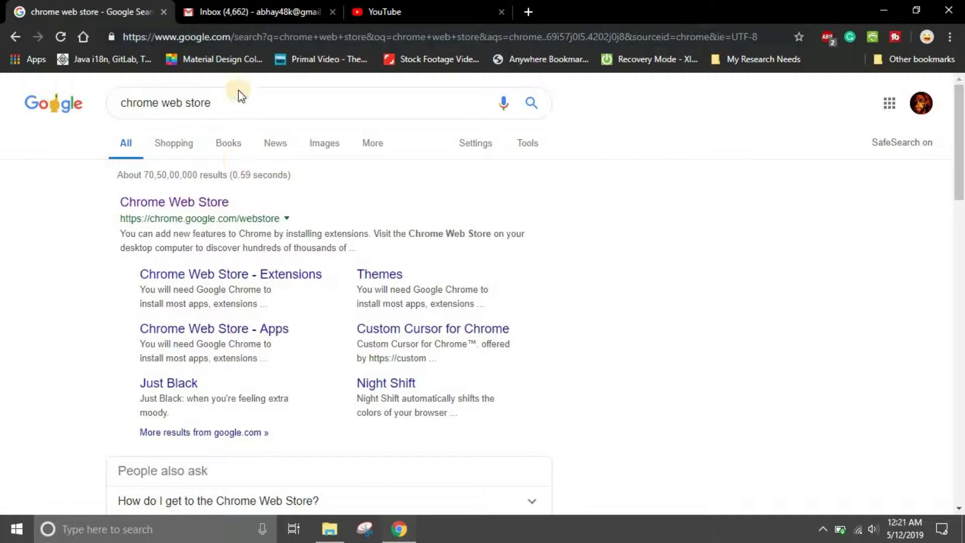
Open the Chrome Web Store result in a new tab and search it for "pip by google".
{"action": "middle_click", "coordinate": [217, 207]}
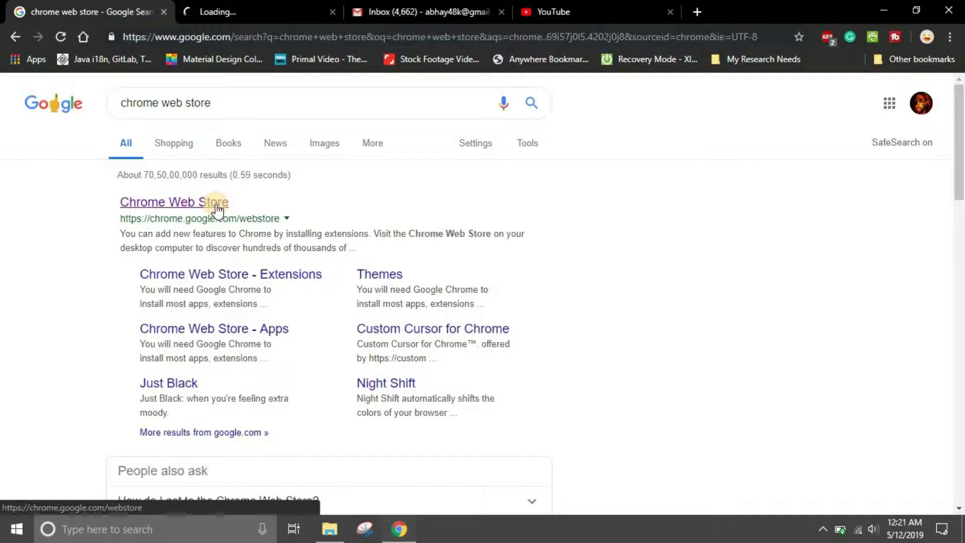
{"action": "left_click", "coordinate": [237, 6]}
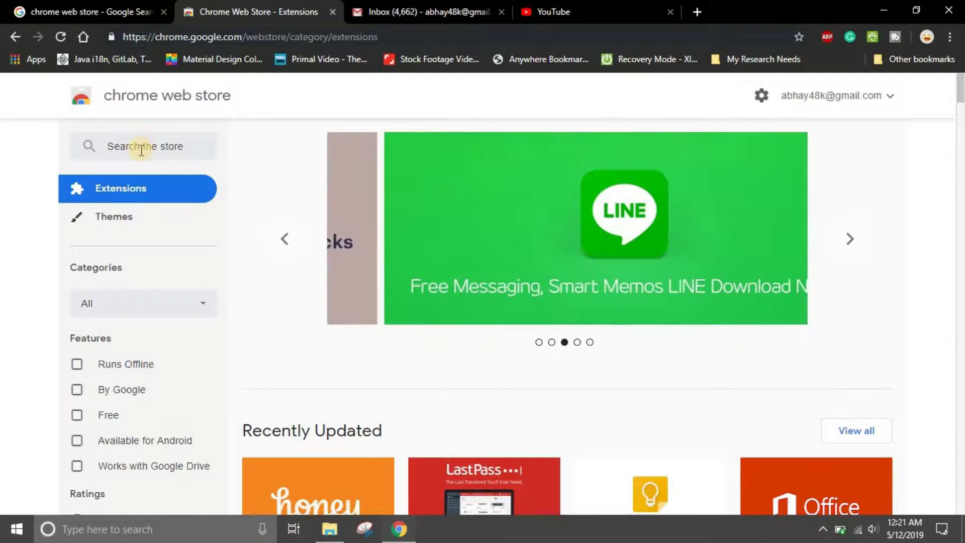
{"action": "left_click", "coordinate": [140, 150]}
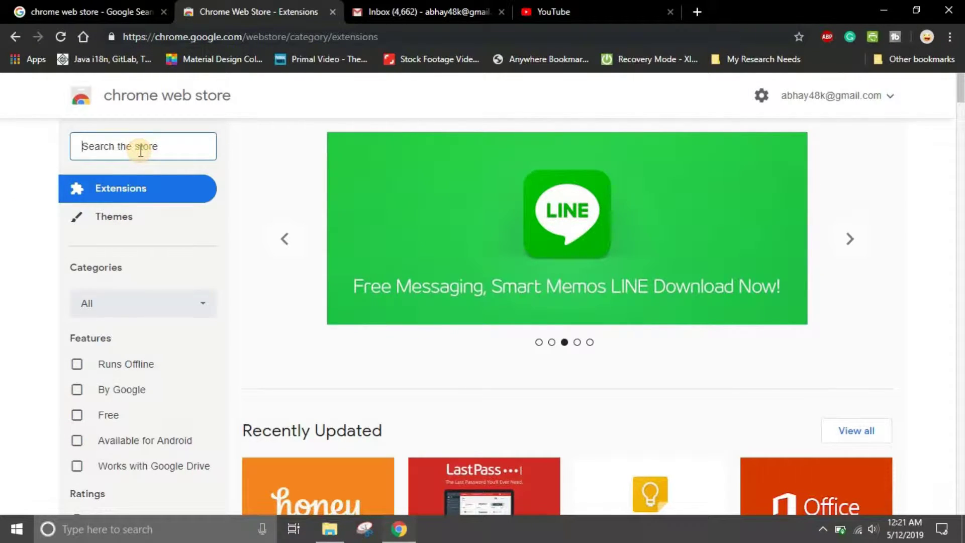
{"action": "type", "text": "pip"}
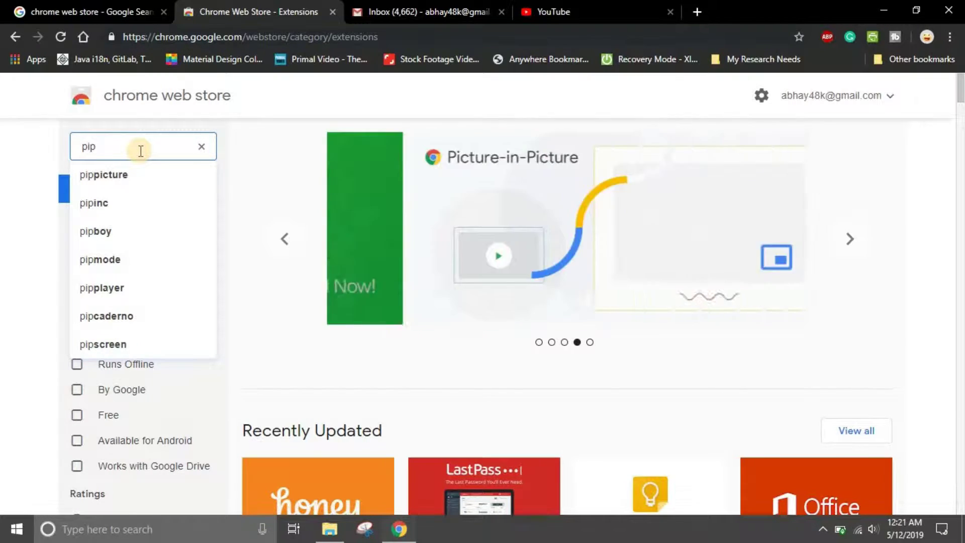
{"action": "type", "text": " by"}
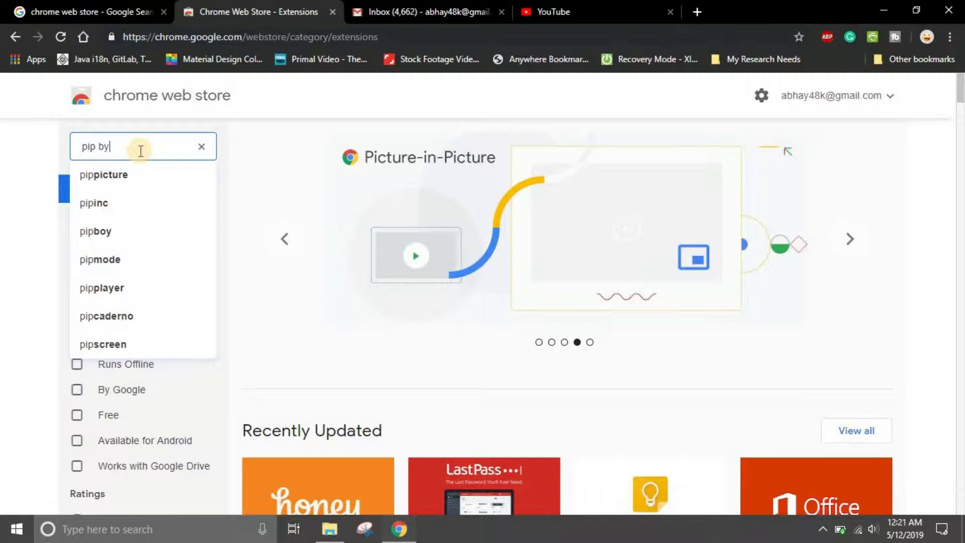
{"action": "type", "text": " google"}
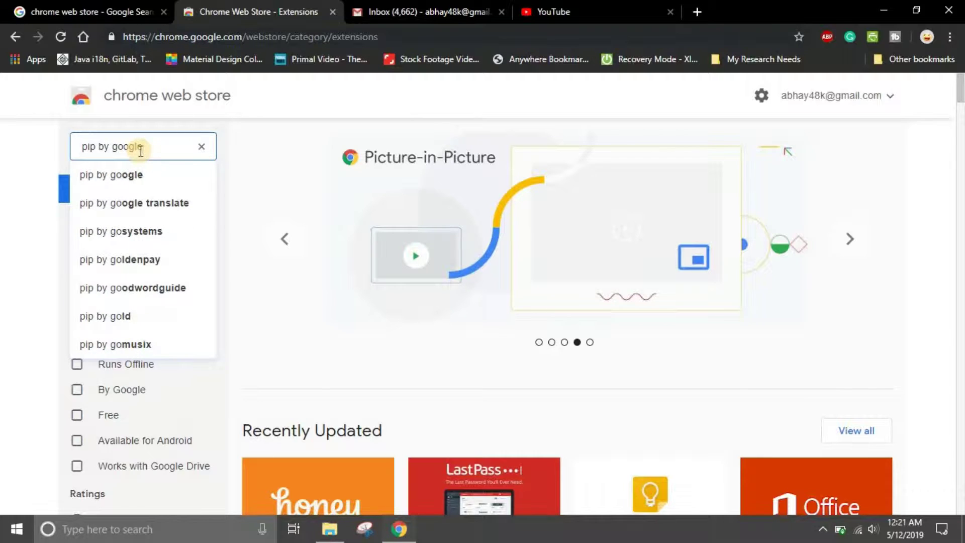
{"action": "key", "text": "Return"}
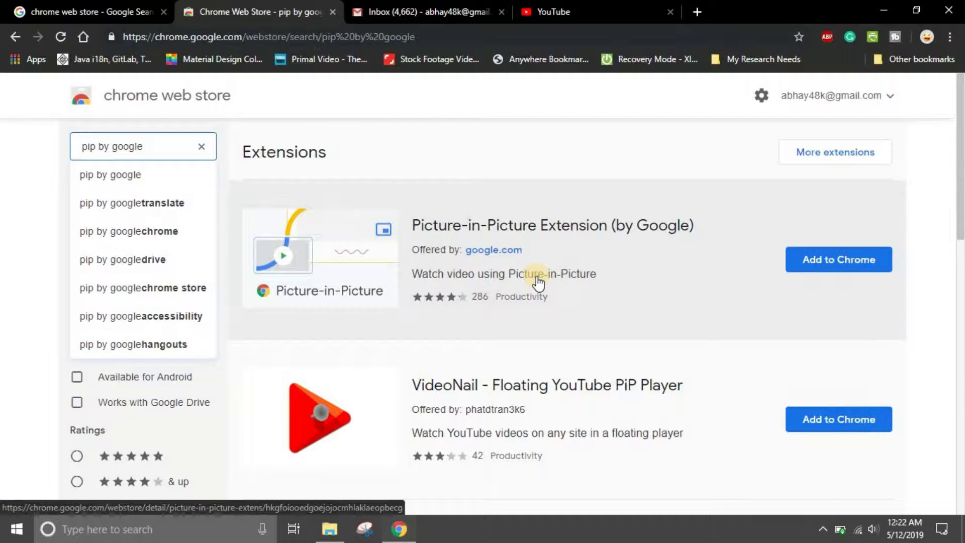
Open the Picture-in-Picture Extension (by Google) page and scroll through its overview.
{"action": "left_click", "coordinate": [599, 227]}
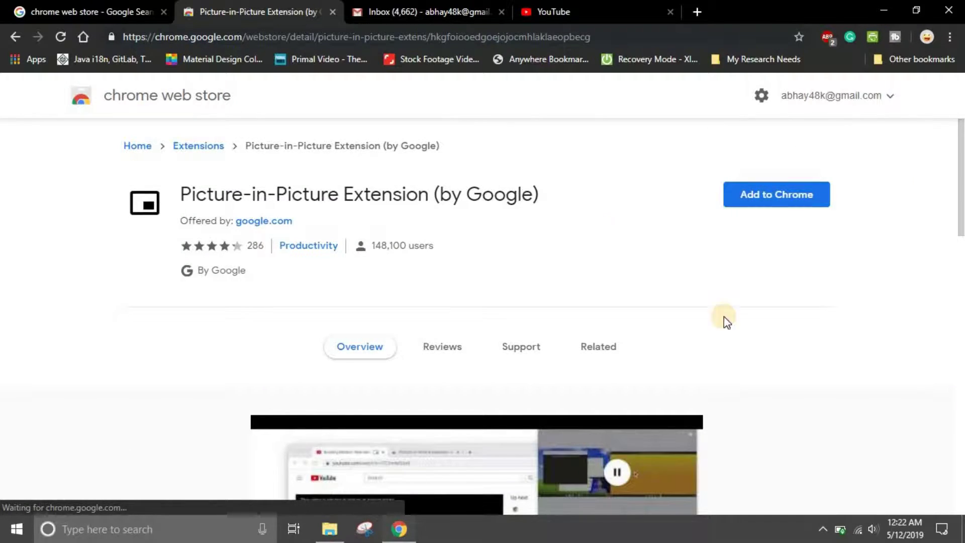
{"action": "scroll", "coordinate": [786, 397], "scroll_direction": "down", "scroll_amount": 5}
{"action": "scroll", "coordinate": [787, 399], "scroll_direction": "down", "scroll_amount": 2}
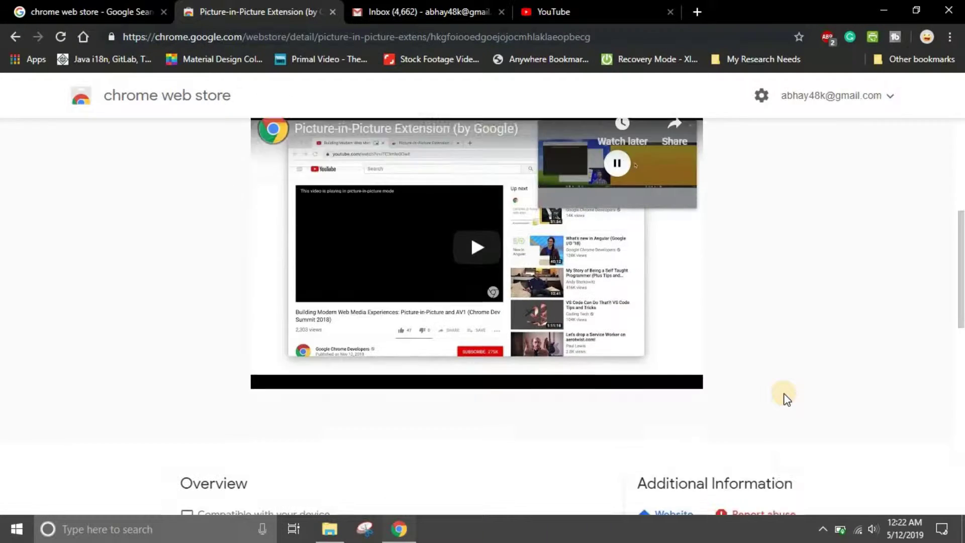
{"action": "scroll", "coordinate": [787, 399], "scroll_direction": "down", "scroll_amount": 7}
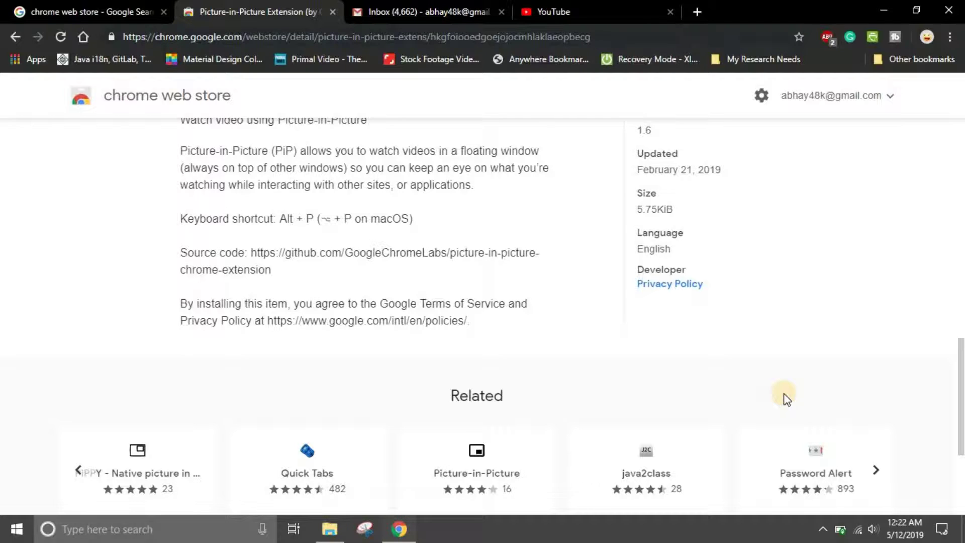
{"action": "scroll", "coordinate": [787, 399], "scroll_direction": "up", "scroll_amount": 14}
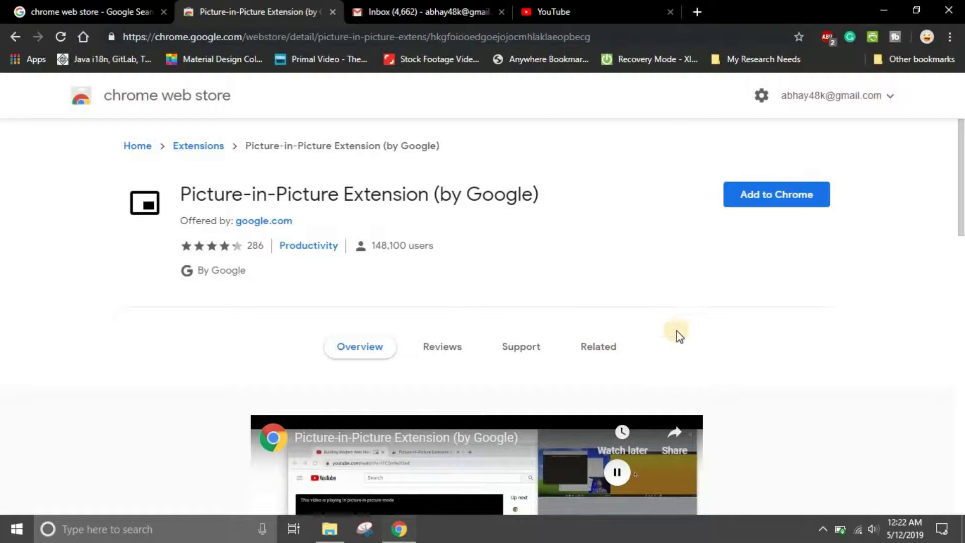
Add the Picture-in-Picture Extension to Chrome, confirm installation, then go to the home page.
{"action": "left_click", "coordinate": [793, 198]}
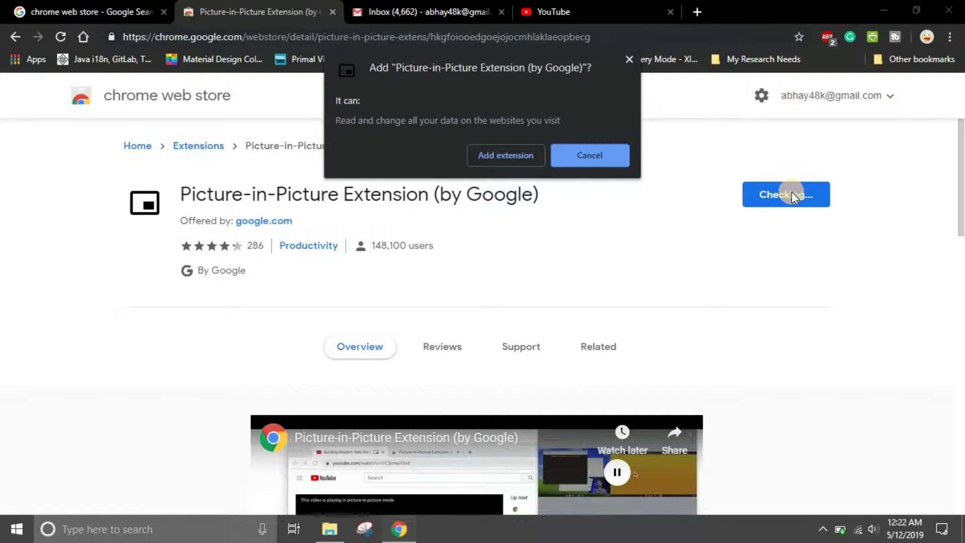
{"action": "left_click", "coordinate": [518, 154]}
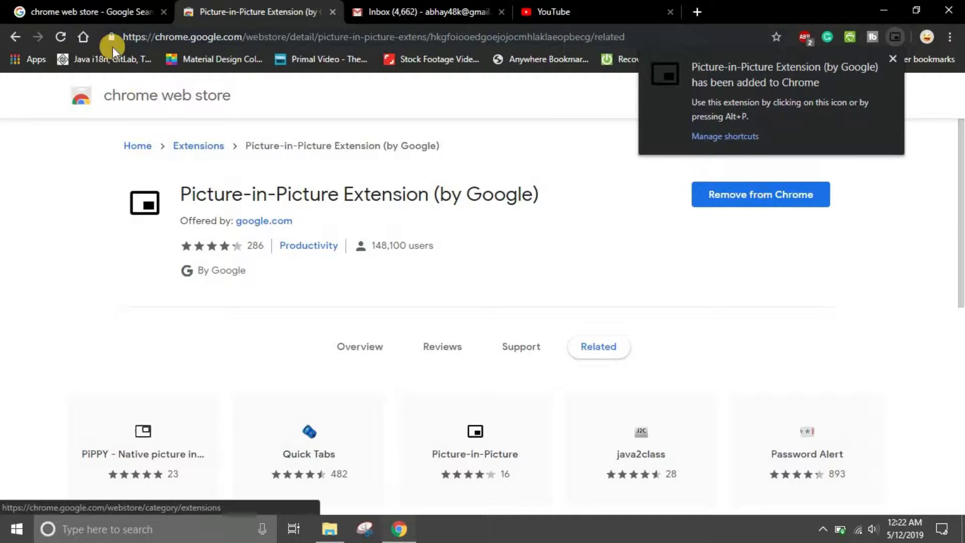
{"action": "left_click", "coordinate": [85, 42]}
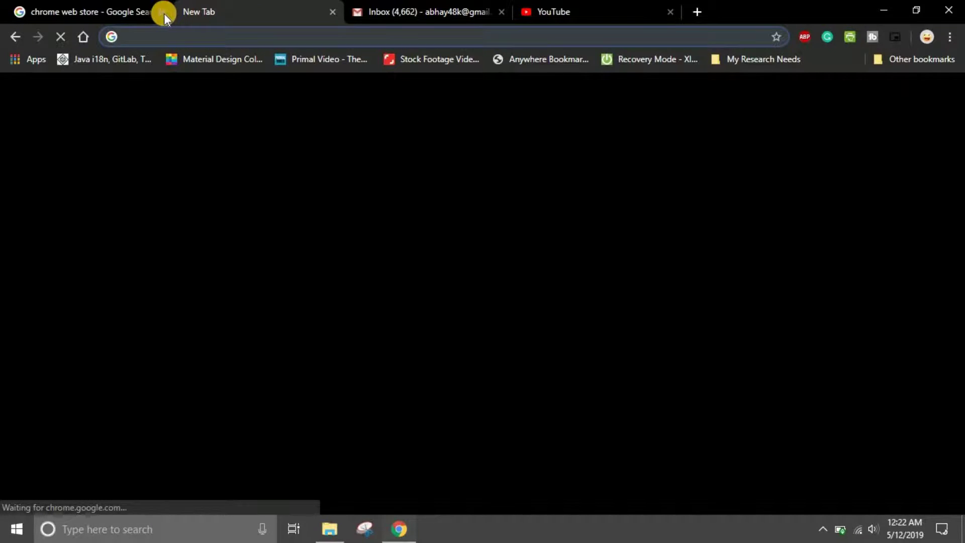
Close the Chrome Web Store tab, reload the New Tab page, and switch to YouTube.
{"action": "left_click", "coordinate": [164, 12]}
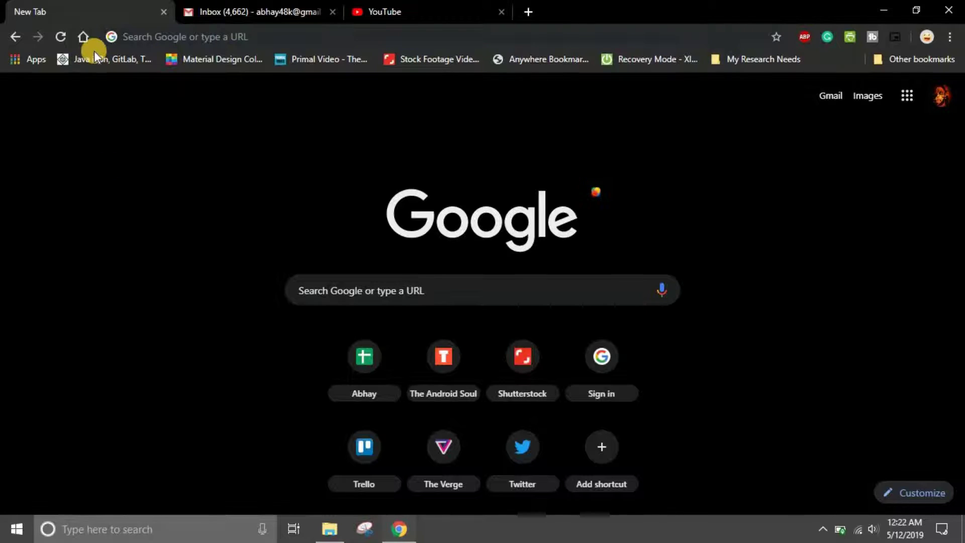
{"action": "left_click", "coordinate": [85, 39]}
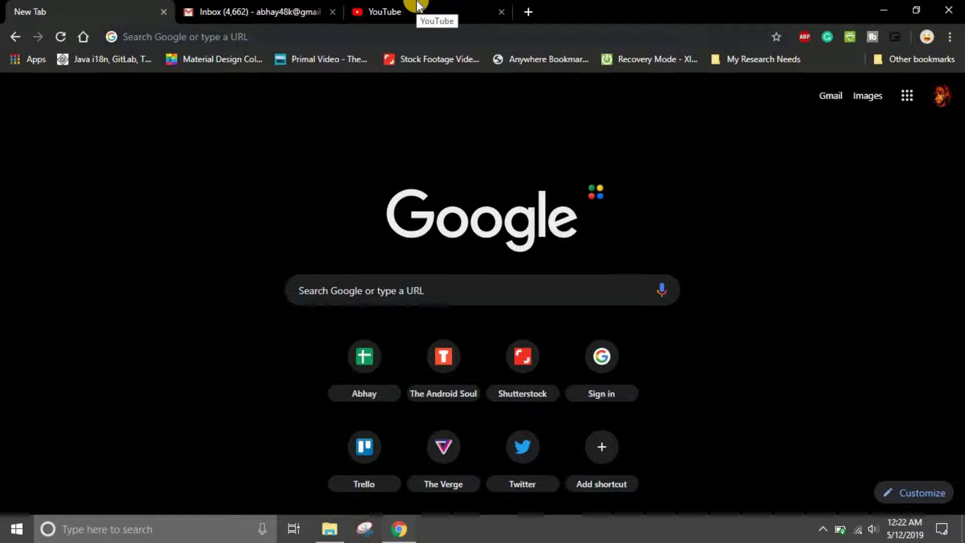
{"action": "left_click", "coordinate": [418, 6]}
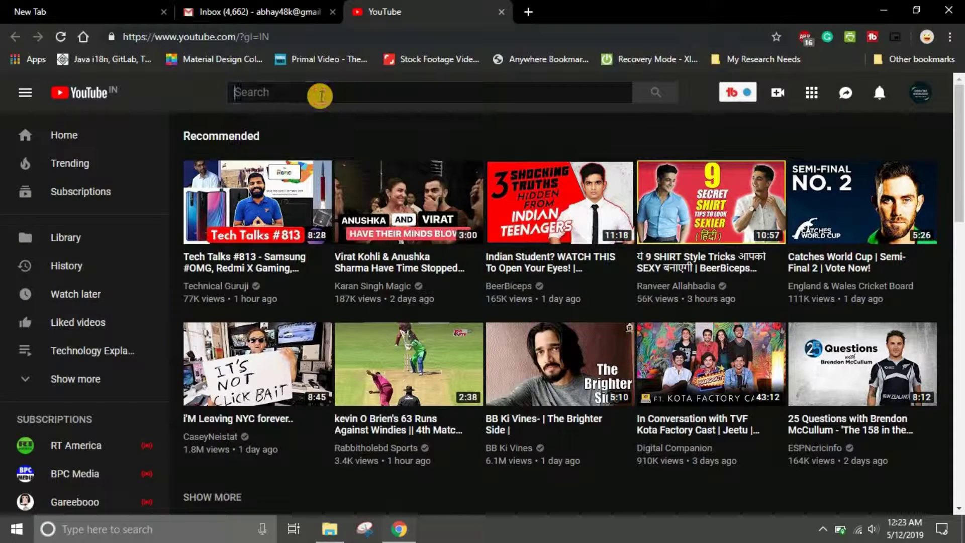
Search YouTube for "ncs", open Diviners - Escape (feat. Rossy), and pause it.
{"action": "left_click", "coordinate": [321, 96]}
{"action": "type", "text": "ncs re"}
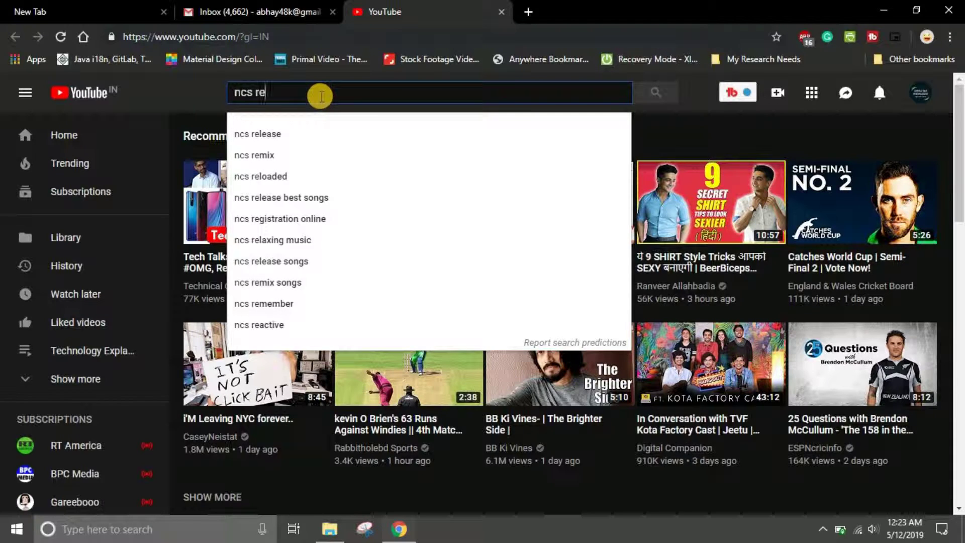
{"action": "key", "text": "BackSpace"}
{"action": "key", "text": "BackSpace"}
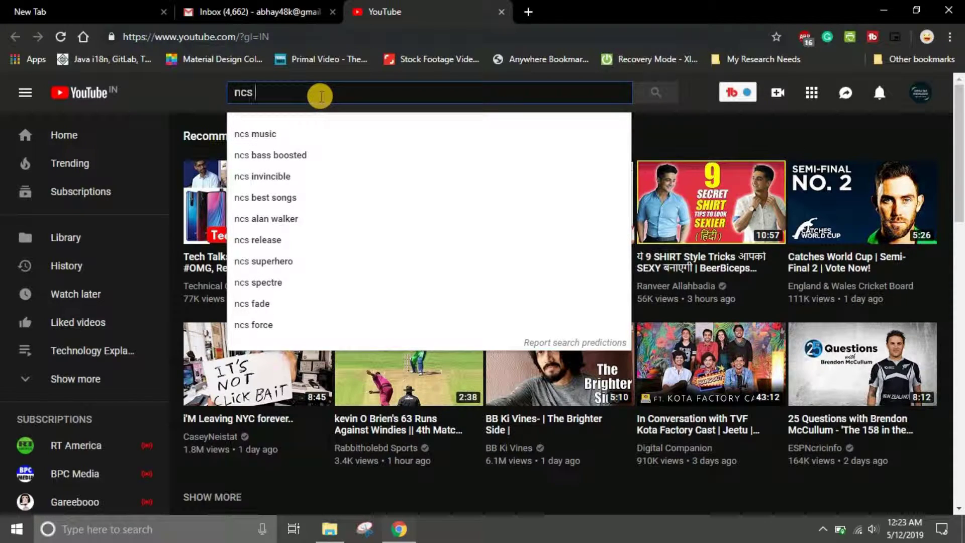
{"action": "key", "text": "Return"}
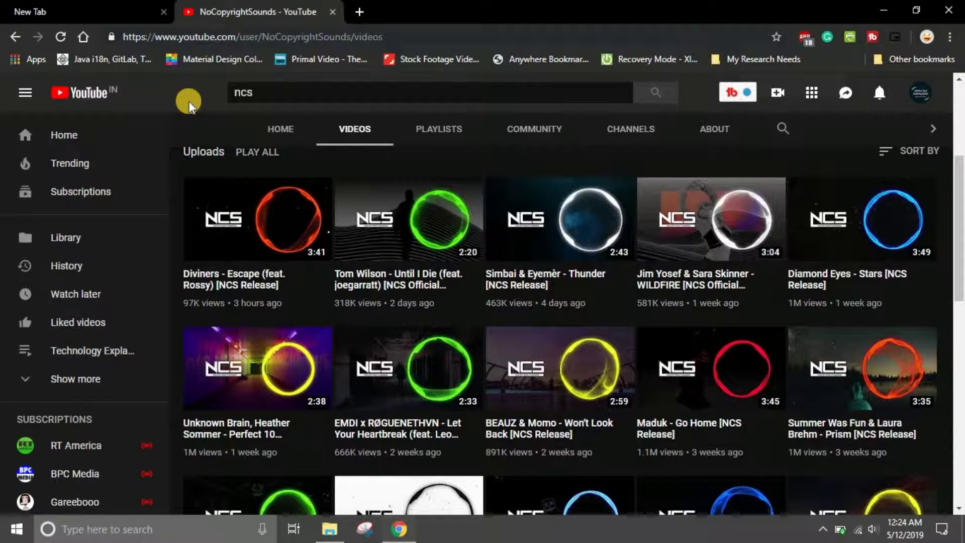
{"action": "left_click", "coordinate": [235, 193]}
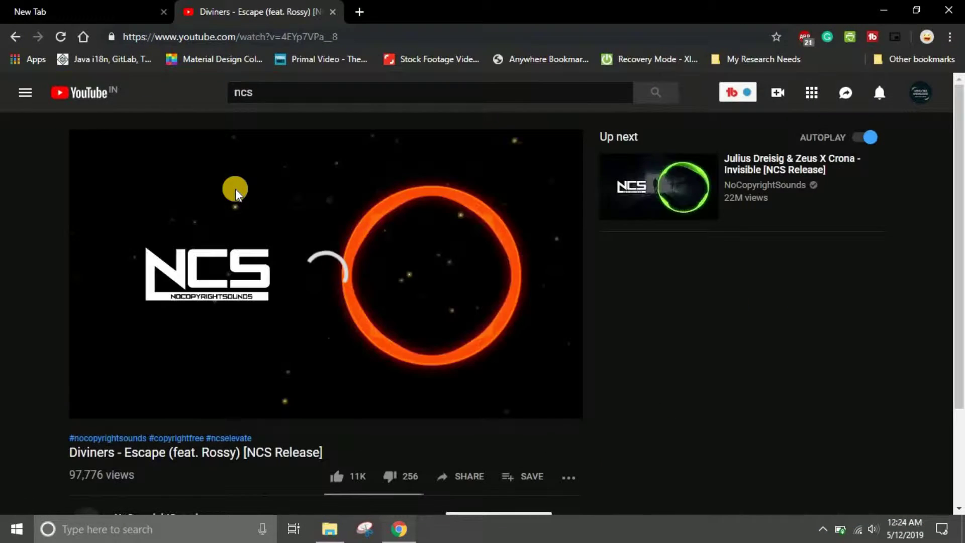
{"action": "left_click", "coordinate": [234, 193]}
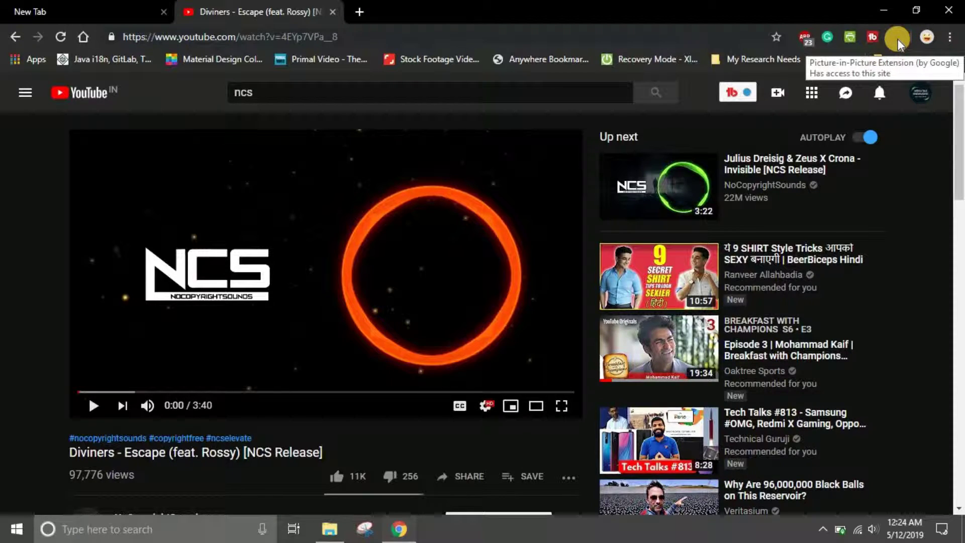
Pop the Diviners video into picture-in-picture and resume it over the New Tab page.
{"action": "left_click", "coordinate": [898, 40]}
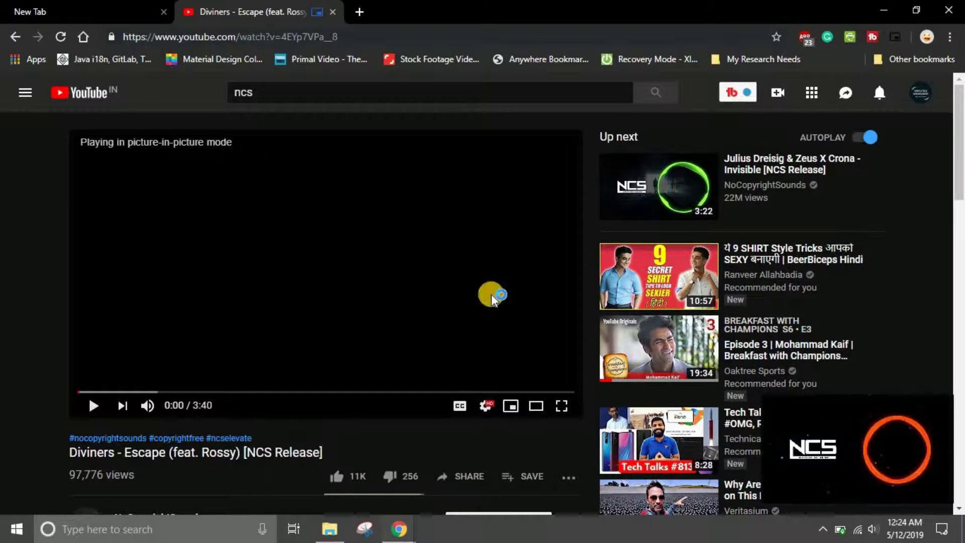
{"action": "left_click", "coordinate": [144, 16]}
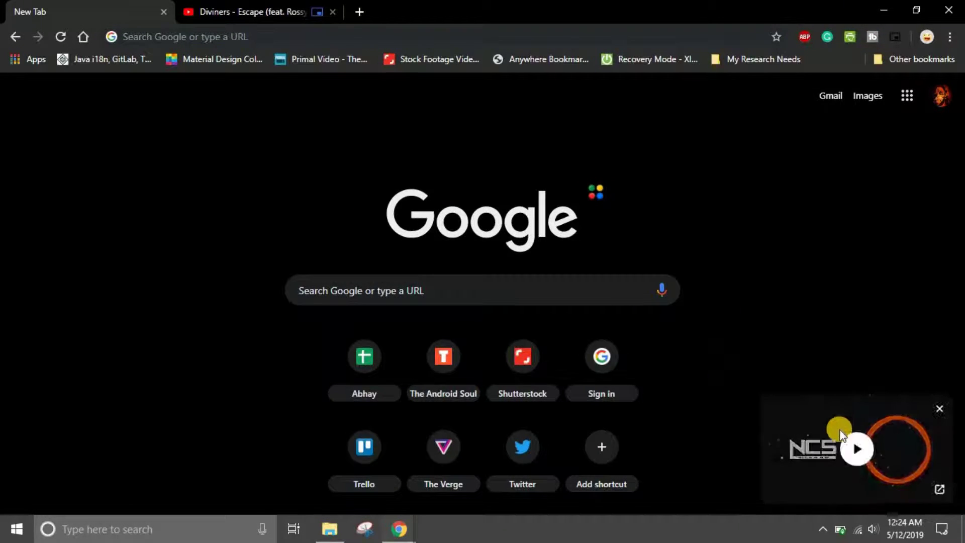
{"action": "left_click", "coordinate": [862, 445]}
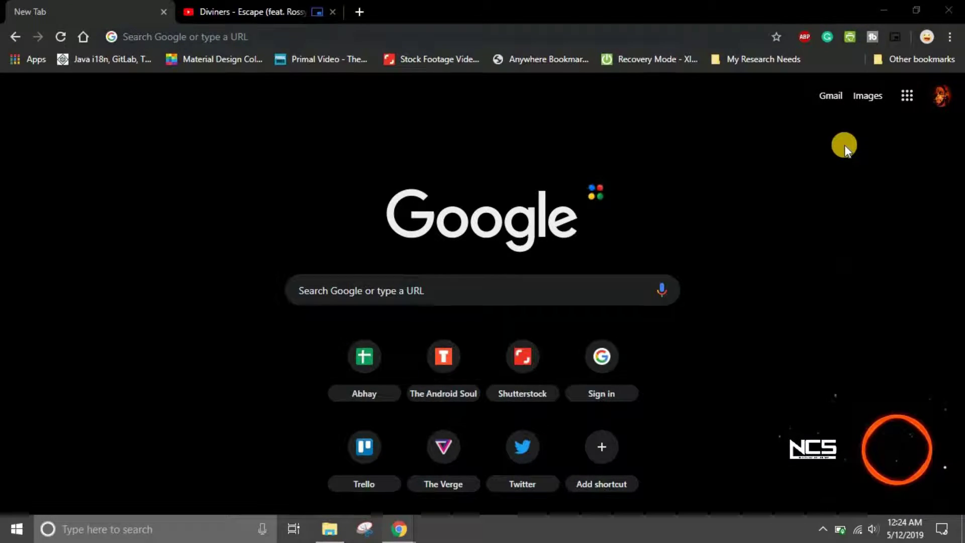
Minimize Chrome, move the floating video to the upper middle, enlarge it, and pause it.
{"action": "left_click", "coordinate": [875, 7]}
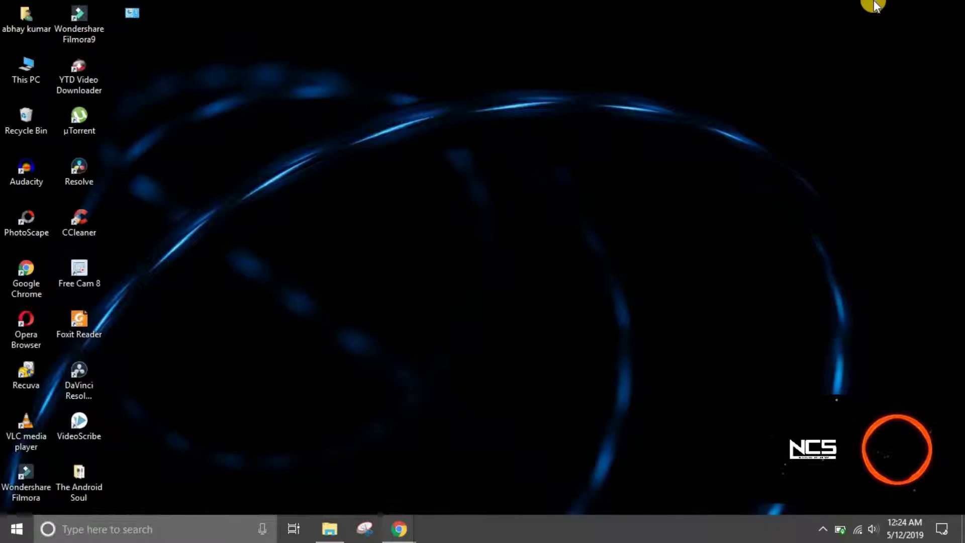
{"action": "mouse_move", "coordinate": [871, 422]}
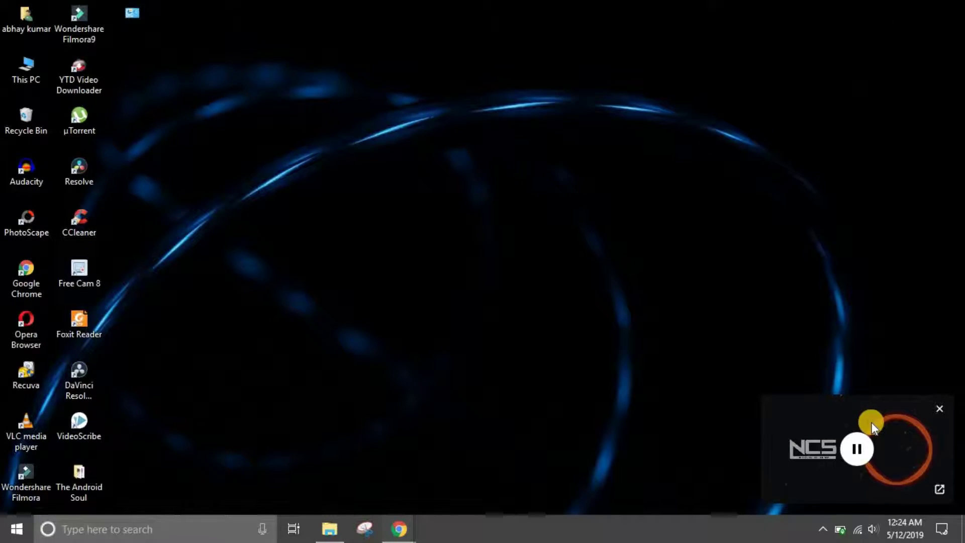
{"action": "left_click_drag", "start_coordinate": [872, 423], "coordinate": [454, 105]}
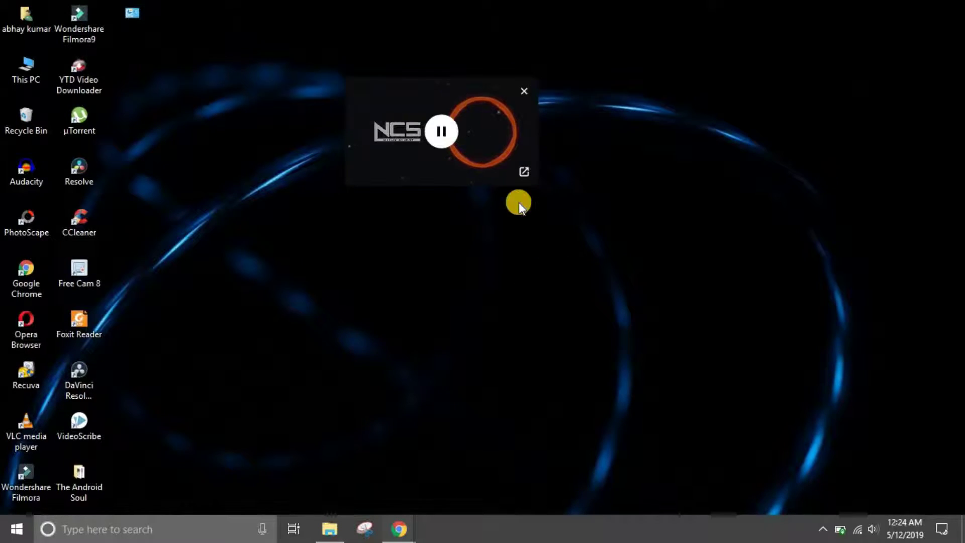
{"action": "mouse_move", "coordinate": [514, 183]}
{"action": "left_click_drag", "start_coordinate": [514, 184], "coordinate": [552, 219]}
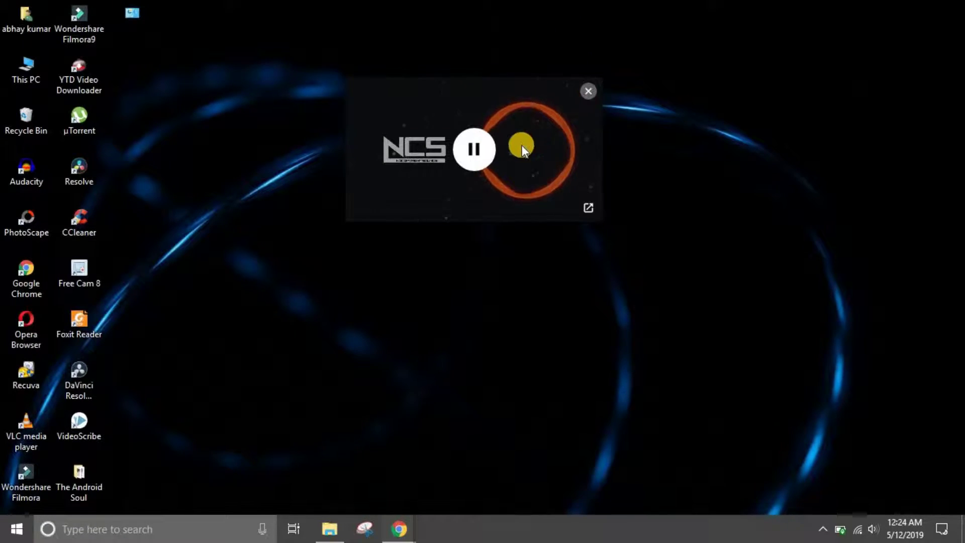
{"action": "left_click", "coordinate": [483, 149]}
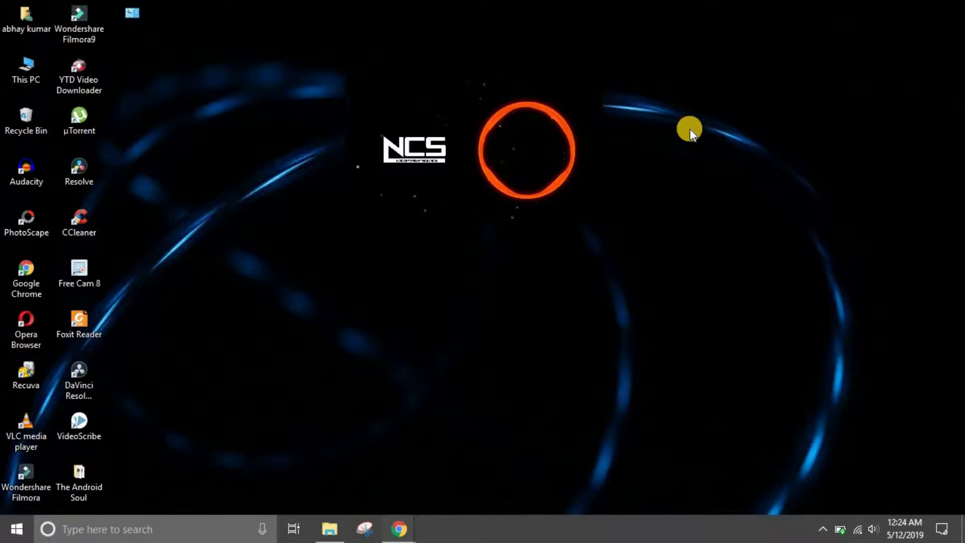
Refresh the desktop and leave the floating NCS video paused.
{"action": "right_click", "coordinate": [690, 129]}
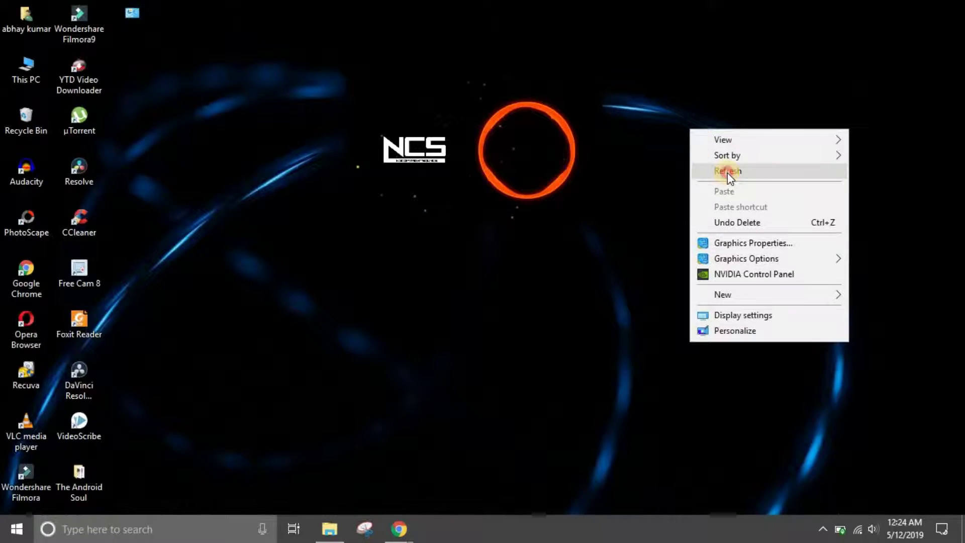
{"action": "left_click", "coordinate": [728, 173]}
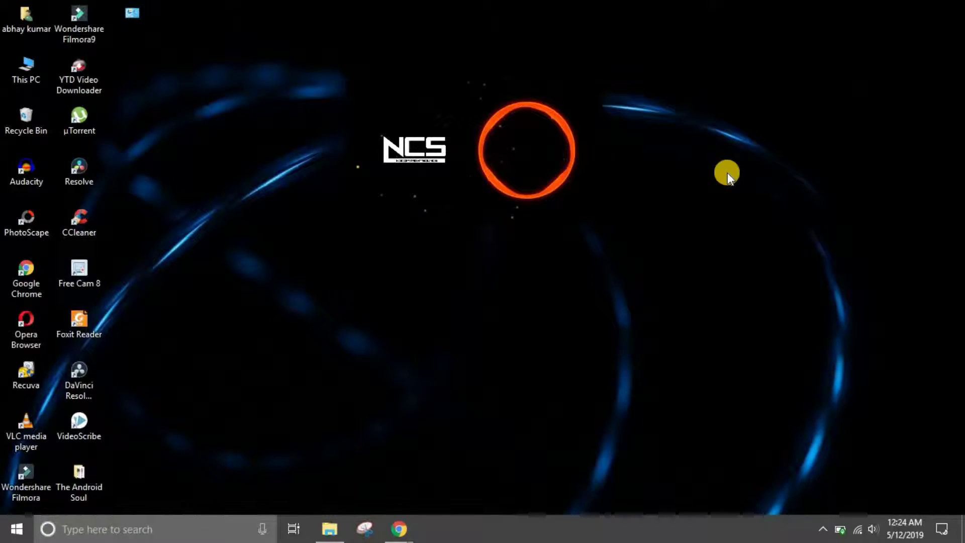
{"action": "mouse_move", "coordinate": [480, 188]}
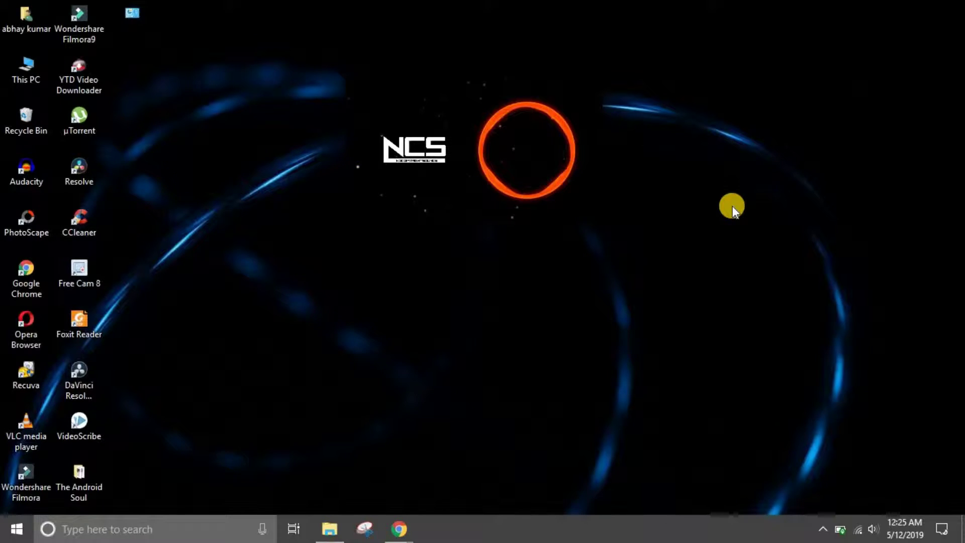
{"action": "mouse_move", "coordinate": [557, 114]}
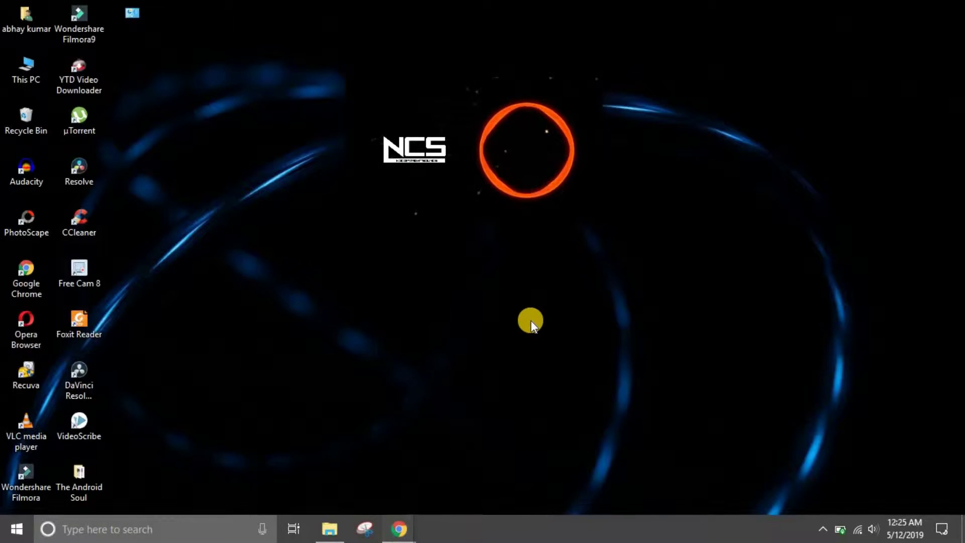
{"action": "mouse_move", "coordinate": [503, 166]}
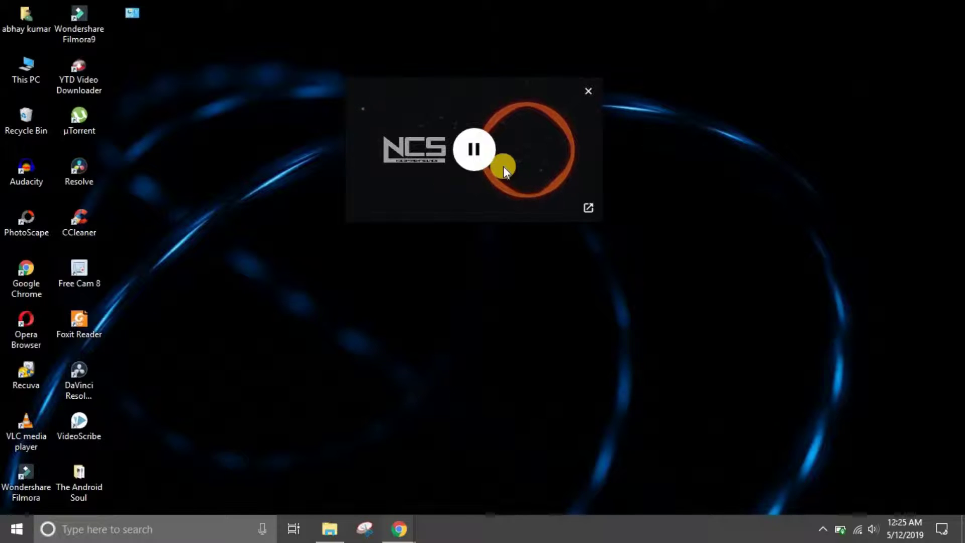
{"action": "left_click", "coordinate": [479, 151]}
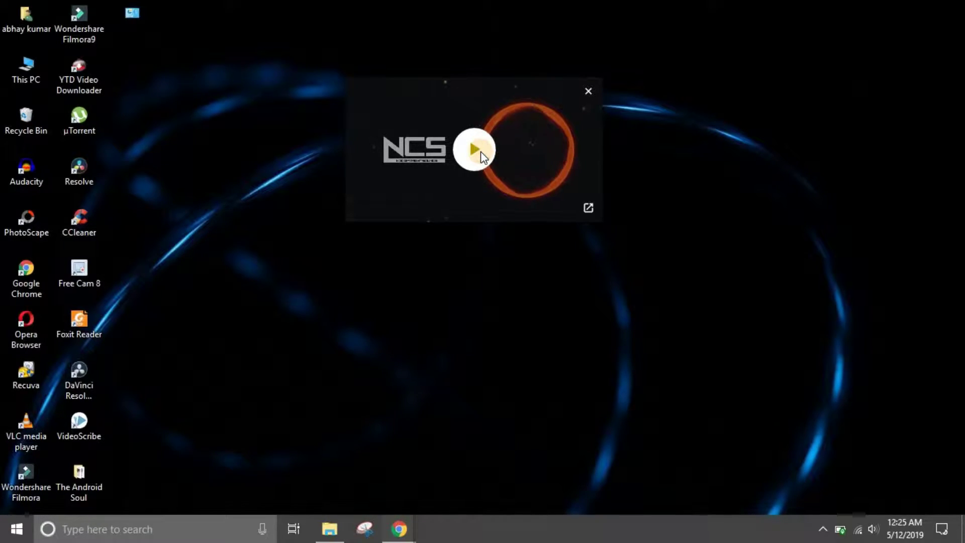
Restore This PC, move the playing video lower right, open New Volume (G:), then minimize.
{"action": "left_click", "coordinate": [334, 526]}
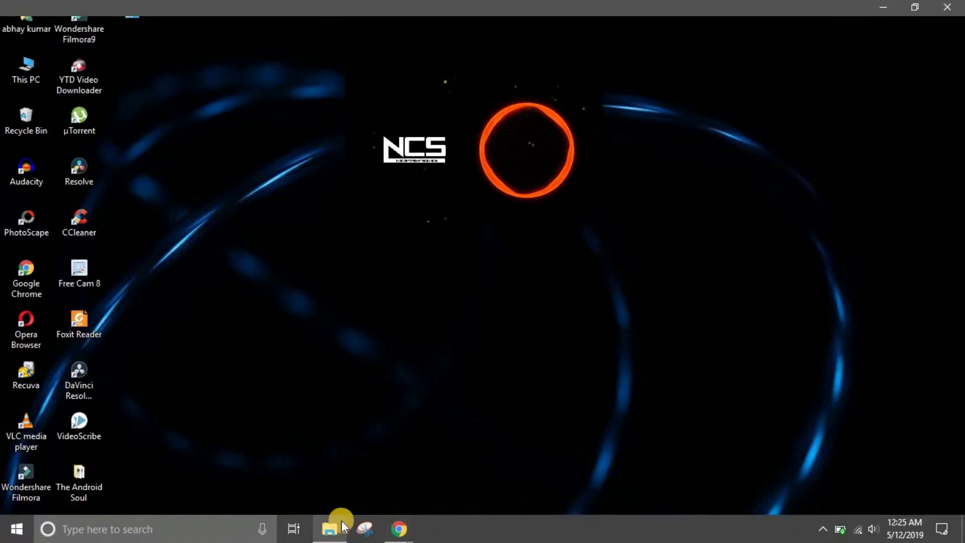
{"action": "left_click_drag", "start_coordinate": [530, 167], "coordinate": [680, 355]}
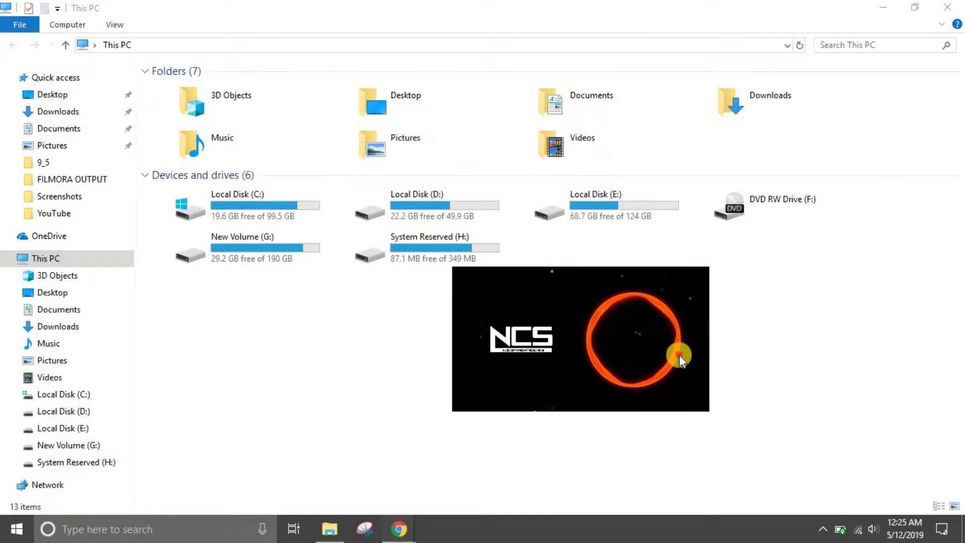
{"action": "left_click", "coordinate": [625, 343]}
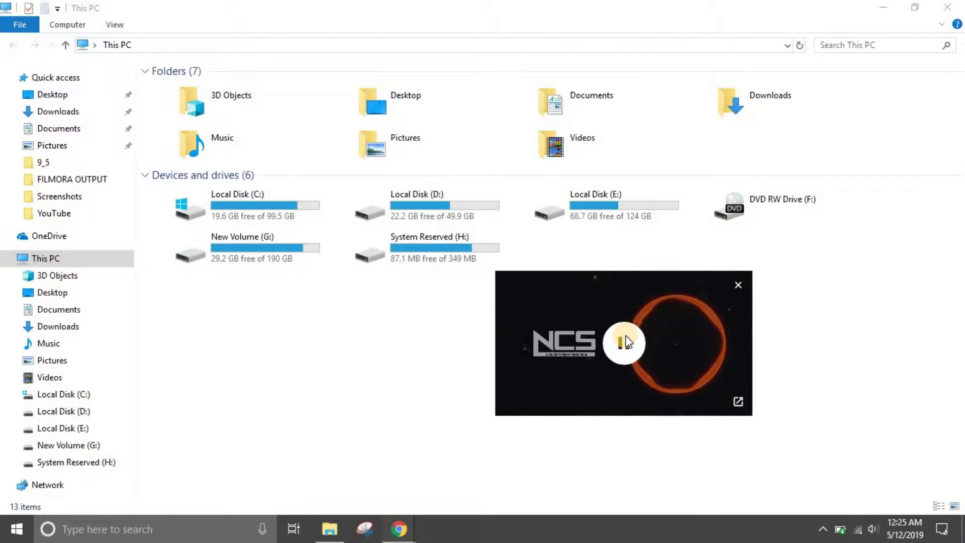
{"action": "left_click", "coordinate": [79, 445]}
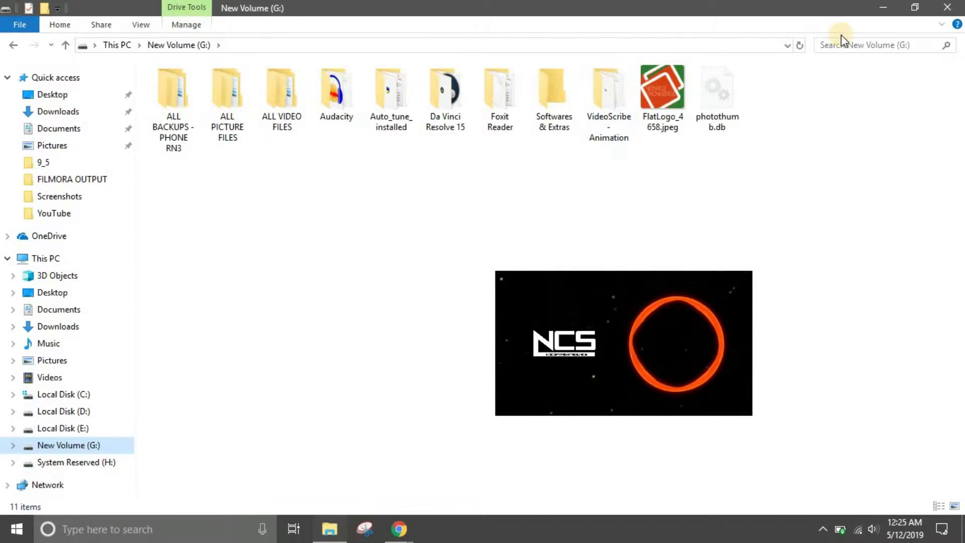
{"action": "left_click", "coordinate": [883, 8]}
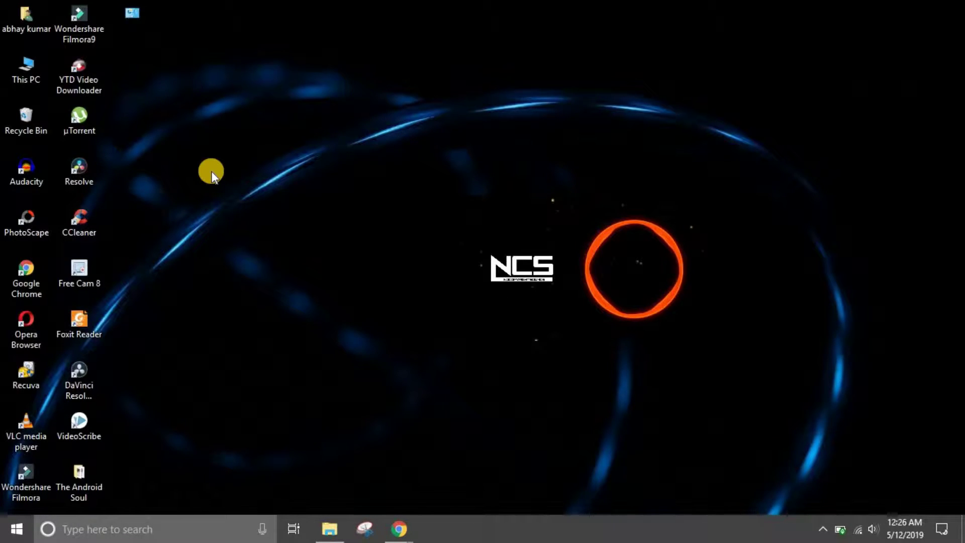
Launch CCleaner, decline the new version download, and maximize it.
{"action": "double_click", "coordinate": [89, 218]}
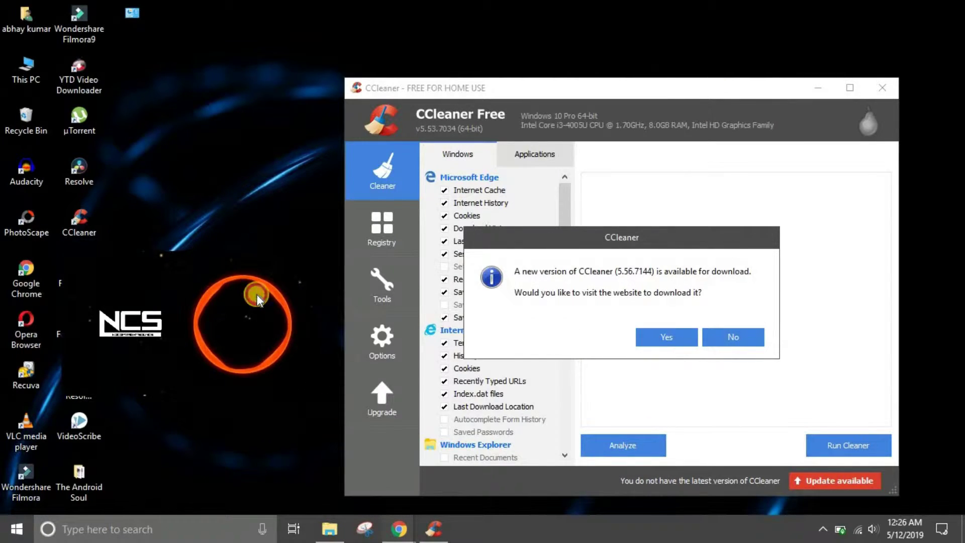
{"action": "left_click", "coordinate": [741, 345]}
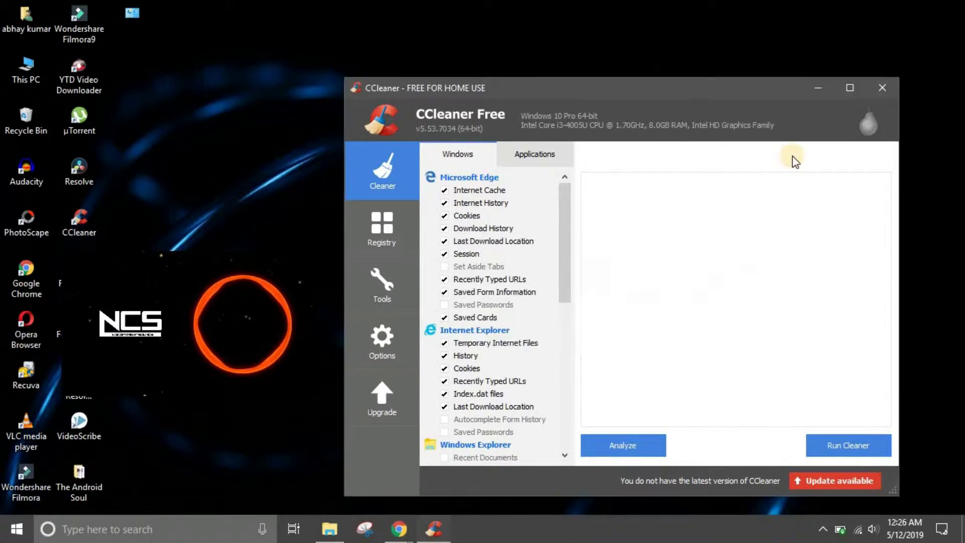
{"action": "left_click", "coordinate": [842, 87]}
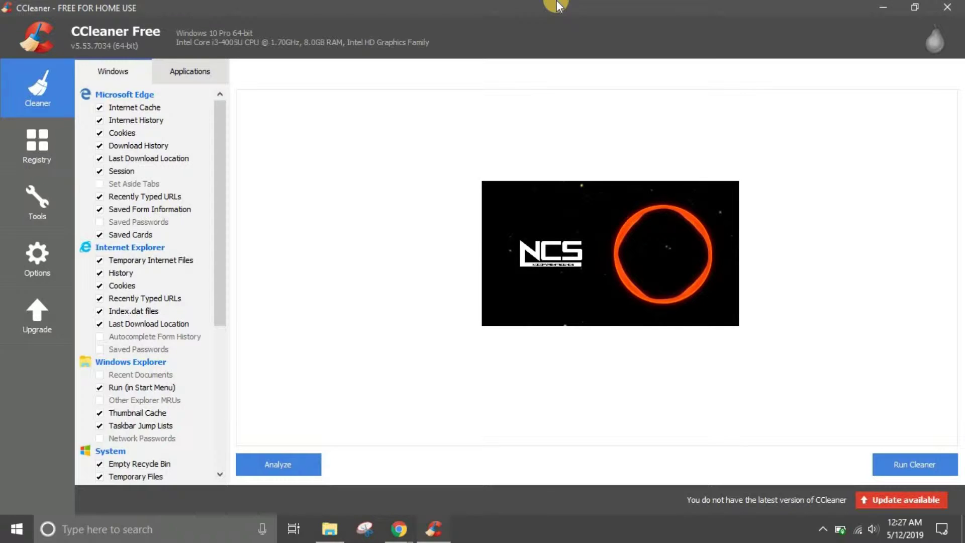
Browse CCleaner's Applications, Windows, and Registry sections, back to Cleaner, then pause the floating video.
{"action": "left_click", "coordinate": [201, 73]}
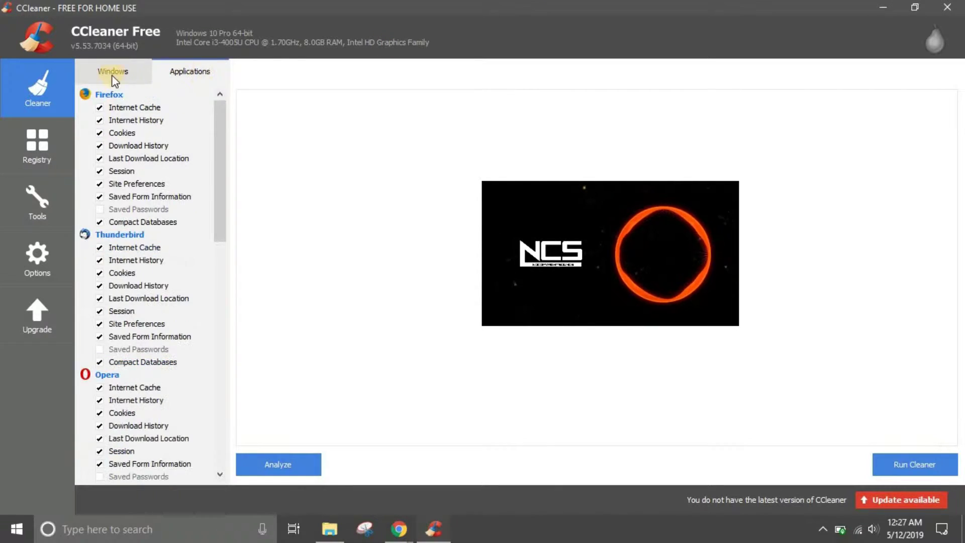
{"action": "left_click", "coordinate": [111, 73]}
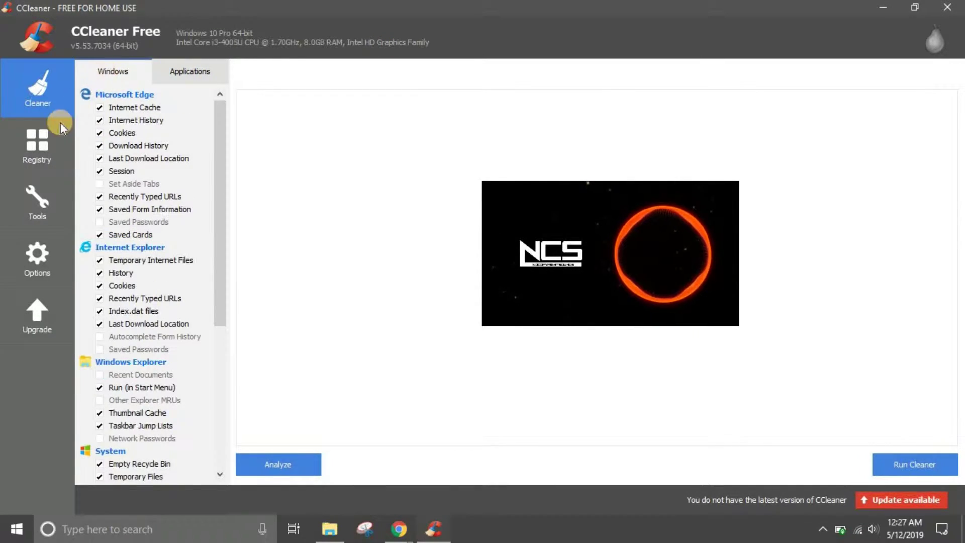
{"action": "left_click", "coordinate": [37, 146]}
{"action": "left_click", "coordinate": [51, 96]}
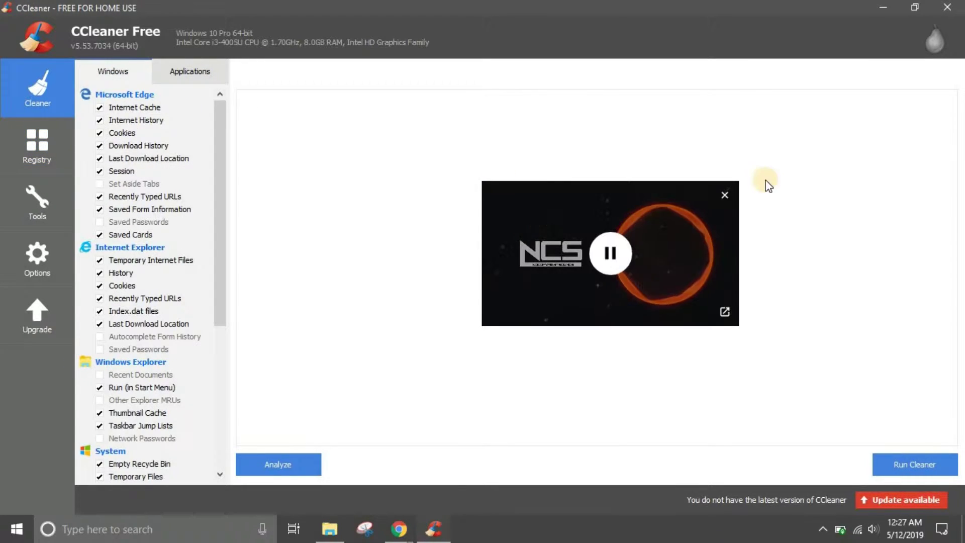
{"action": "left_click", "coordinate": [614, 254]}
Hide CCleaner, return to YouTube in Chrome, pop the video out, then close the floating window.
{"action": "left_click", "coordinate": [893, 7]}
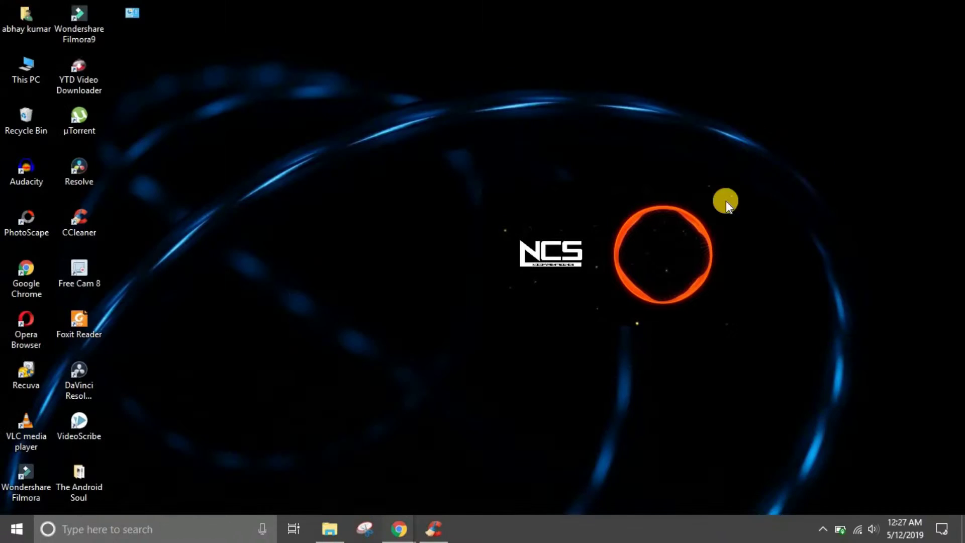
{"action": "key", "text": "alt+Tab"}
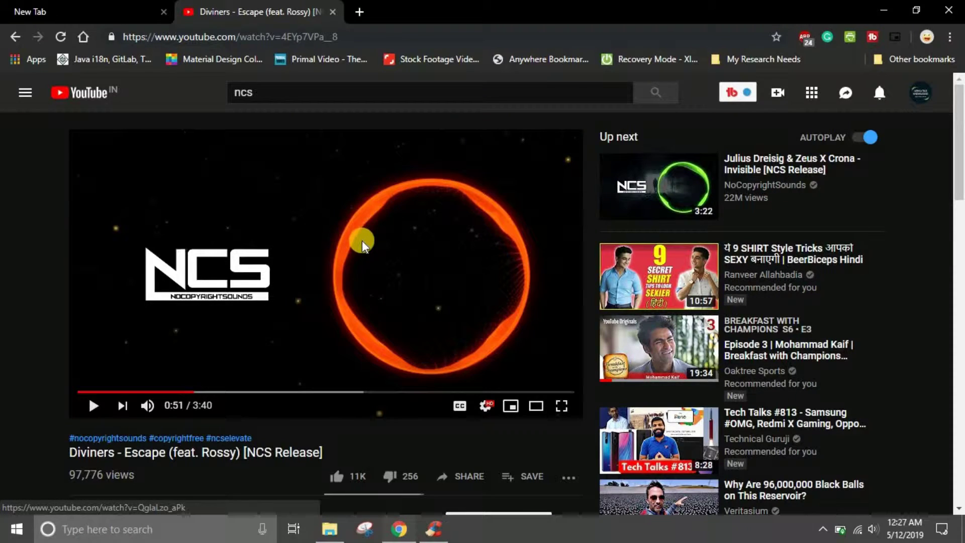
{"action": "left_click", "coordinate": [894, 40]}
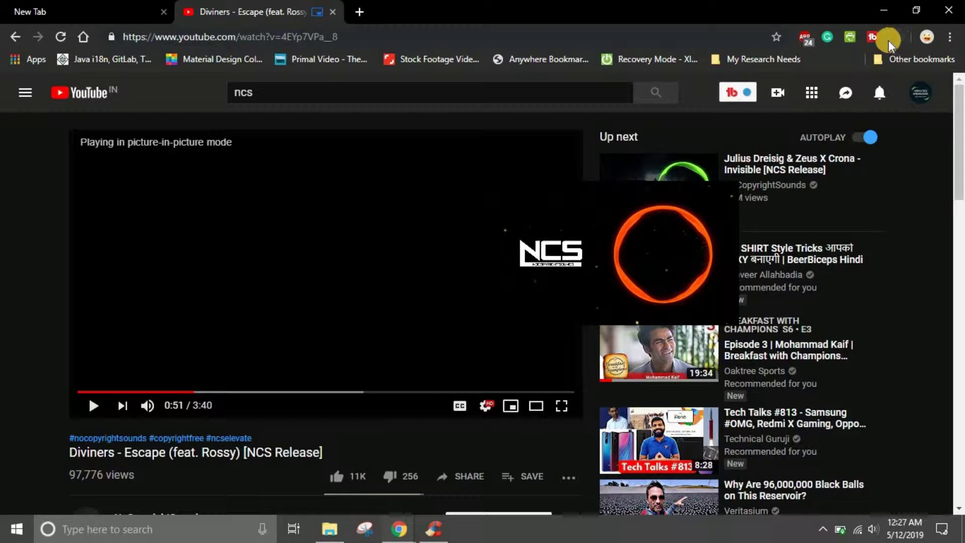
{"action": "mouse_move", "coordinate": [696, 209]}
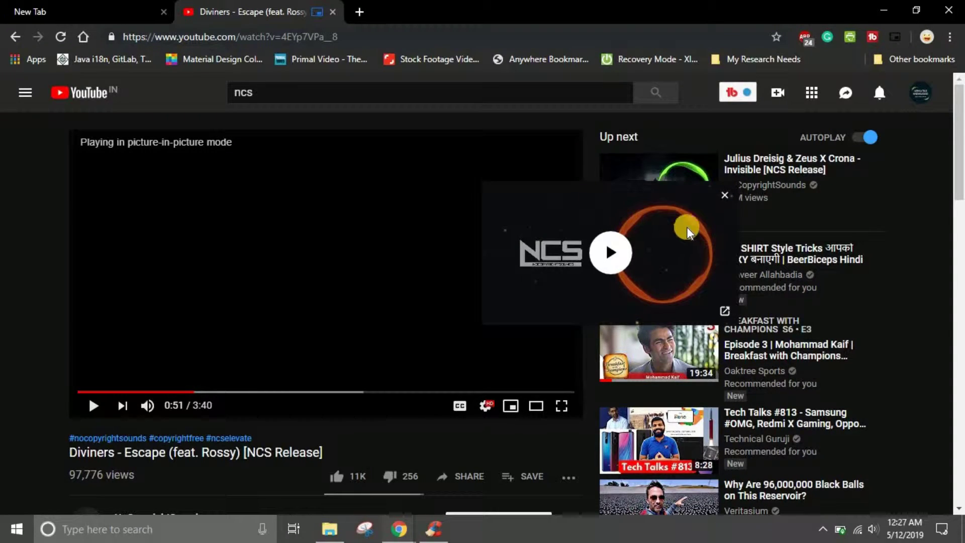
{"action": "left_click", "coordinate": [725, 196]}
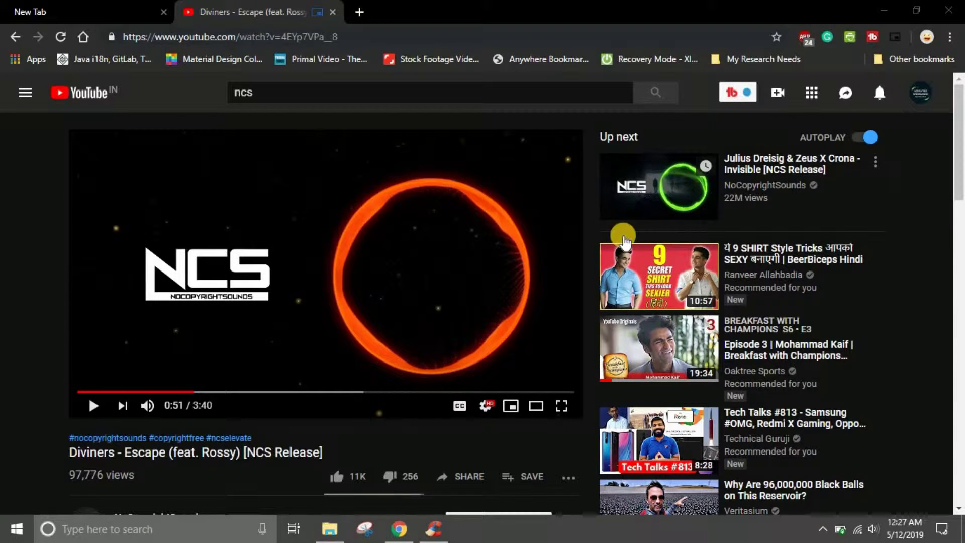